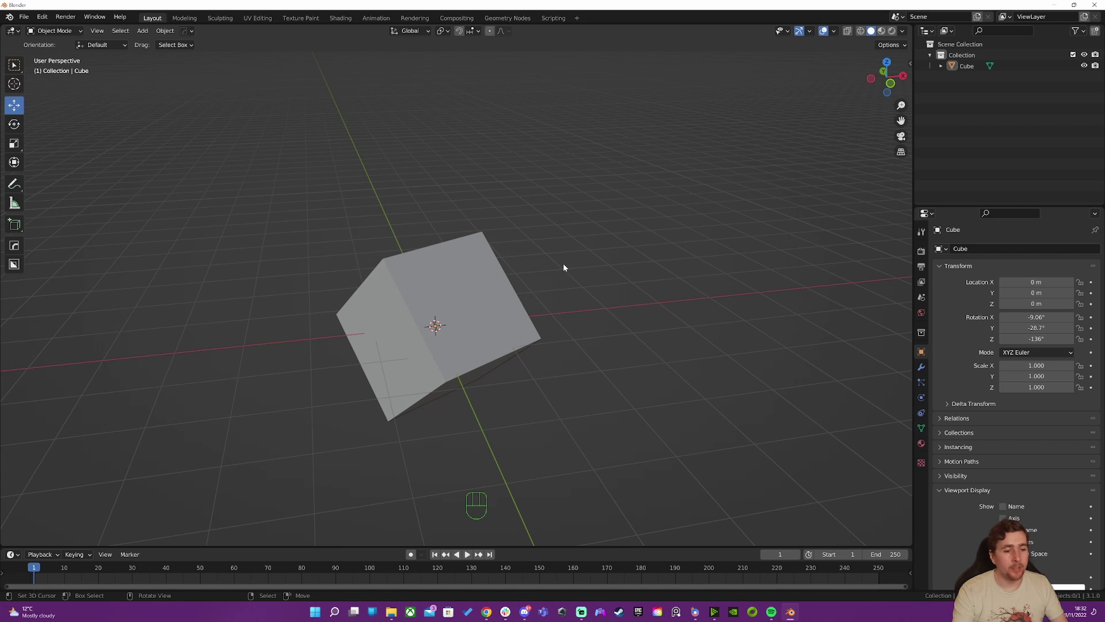
- Select the rotated cube and undo a trial move so it stays at the origin
click(433, 263)
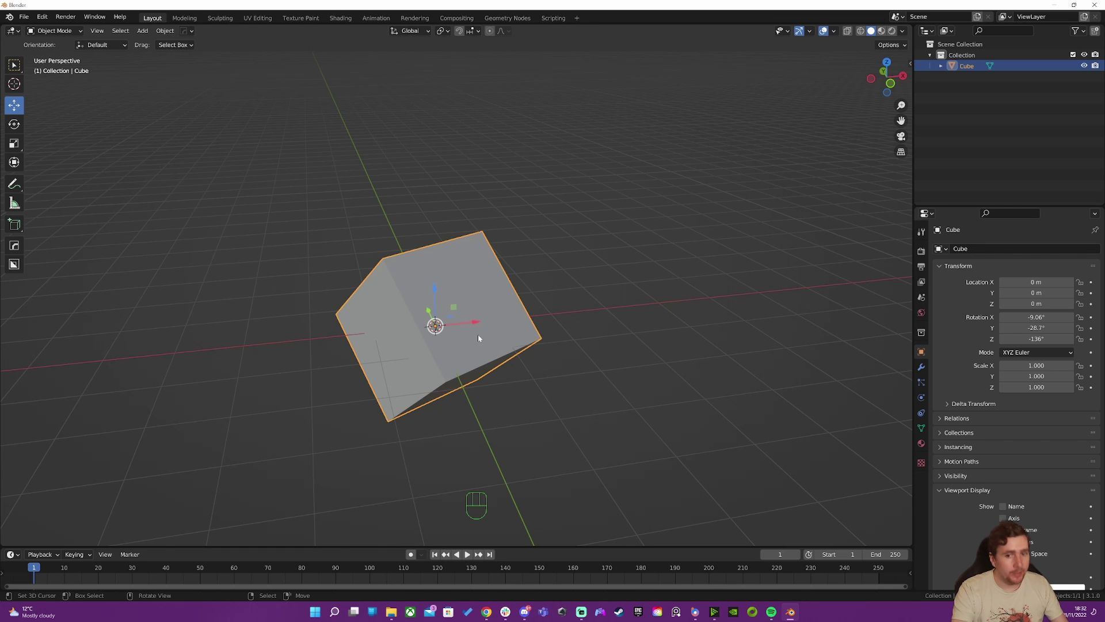
middle_drag(491, 322, 468, 309)
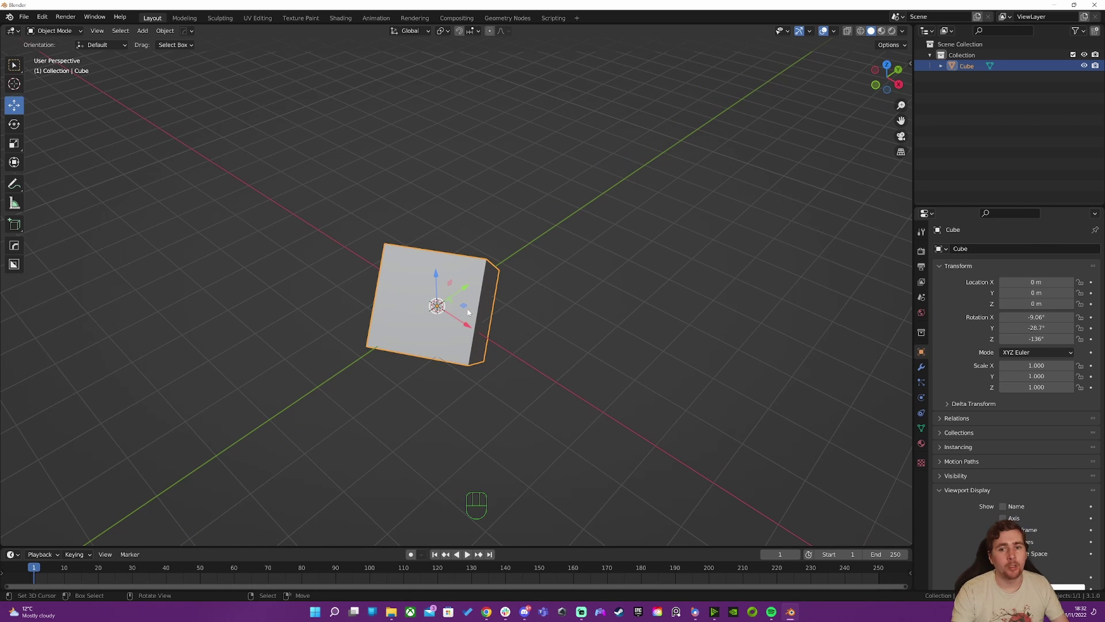
drag(468, 302, 484, 342)
key(ctrl+z)
key(ctrl+z)
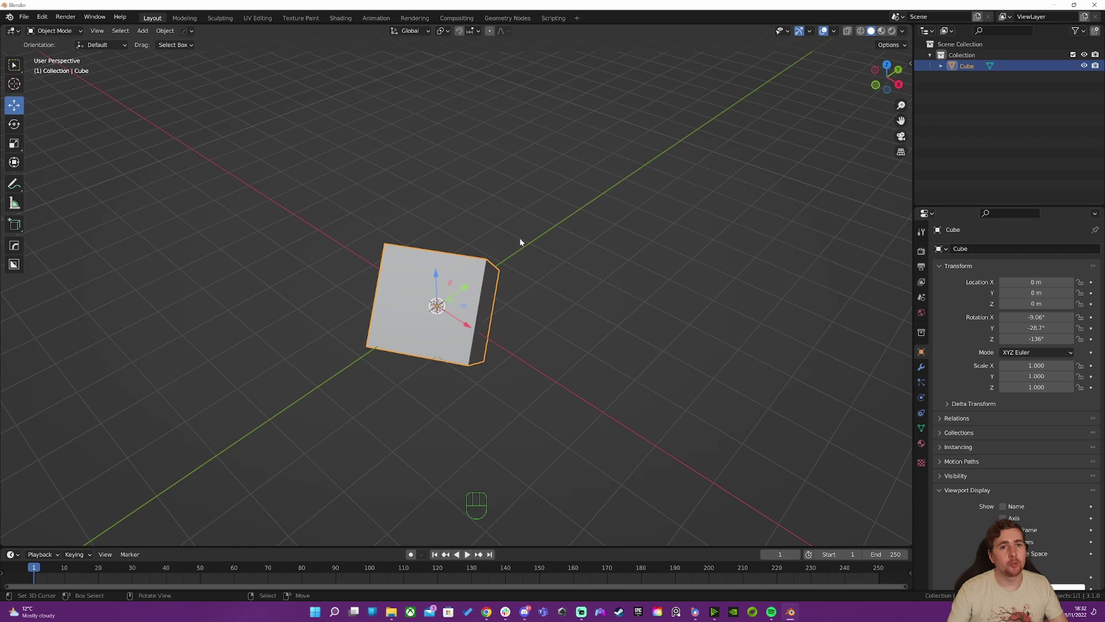
- Set the transform orientation to Local and orbit around the cube
click(409, 31)
click(373, 76)
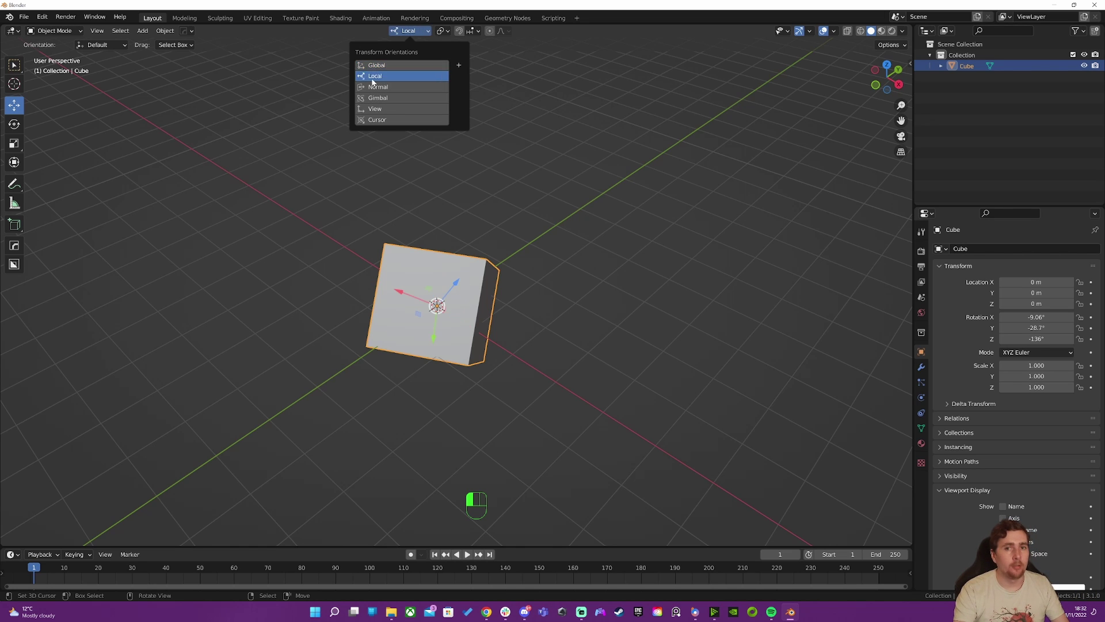
middle_drag(322, 242, 355, 249)
mouse_move(391, 310)
middle_down()
mouse_move(421, 351)
mouse_move(323, 358)
mouse_move(352, 305)
mouse_move(381, 310)
middle_up()
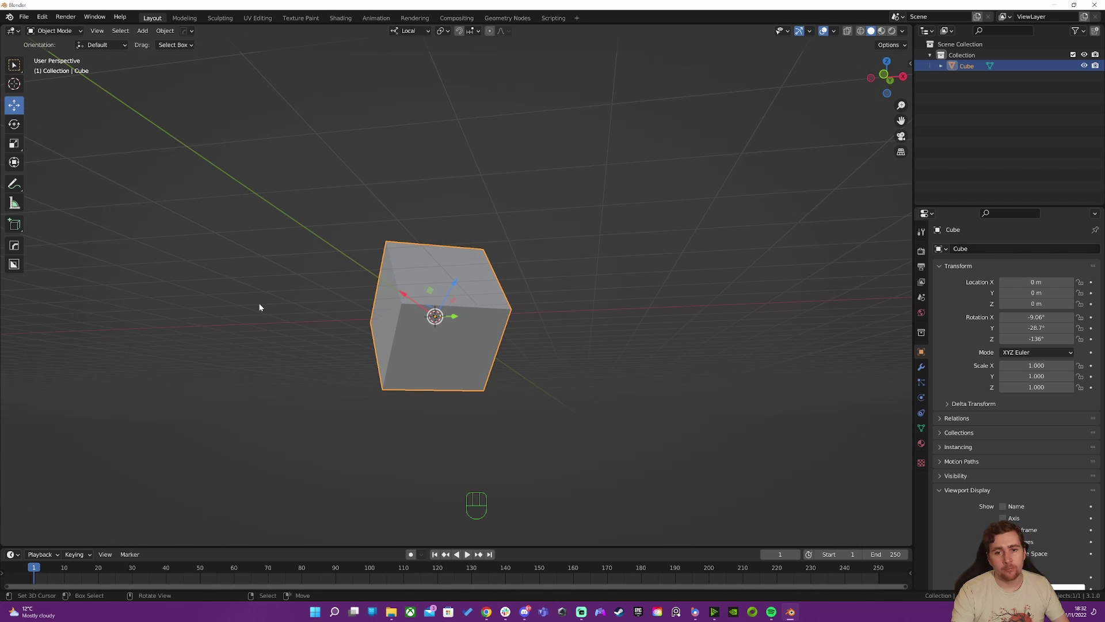
middle_drag(649, 332, 360, 220)
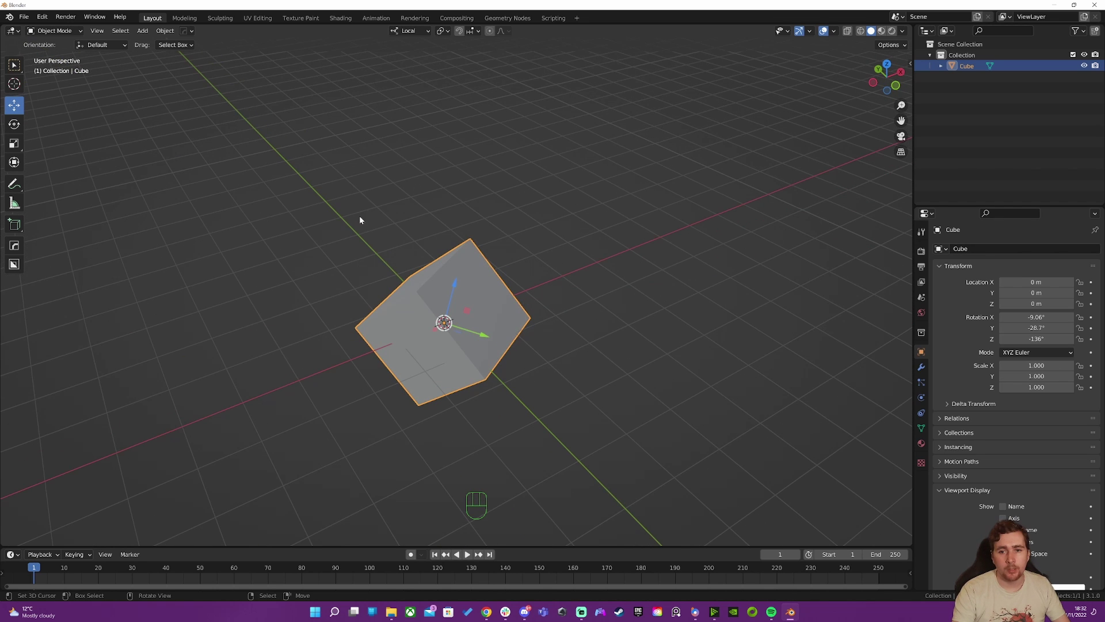
mouse_move(512, 344)
middle_down()
mouse_move(385, 321)
mouse_move(433, 285)
mouse_move(453, 289)
mouse_move(540, 362)
mouse_move(504, 343)
middle_up()
- Clear the cube's rotation with Alt+R so X, Y and Z read 0°, then inspect it
key(alt+r)
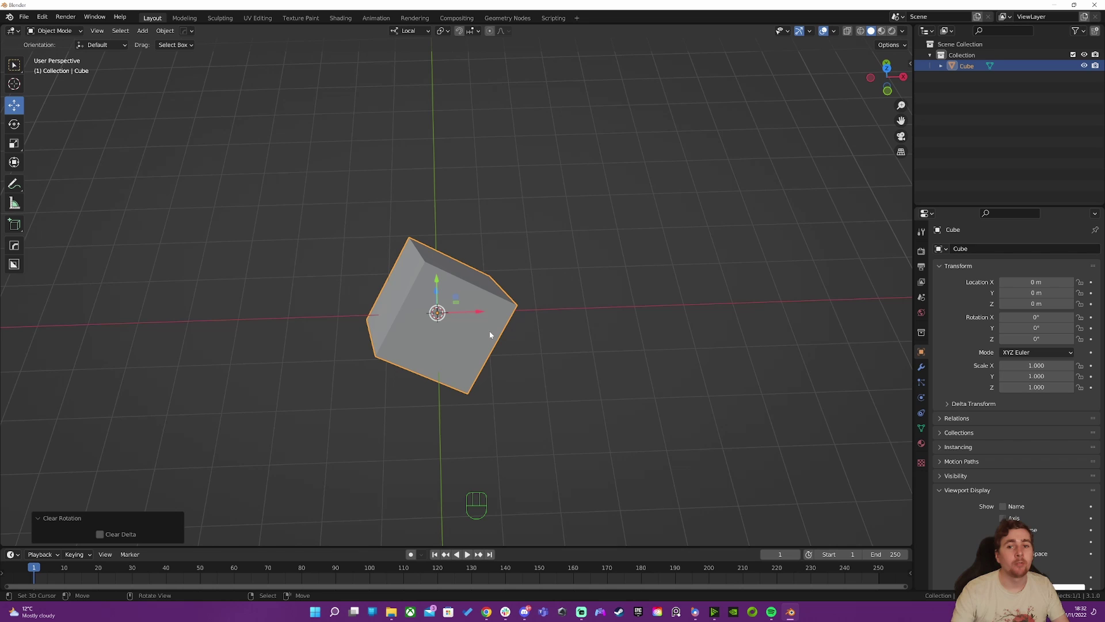
middle_drag(451, 309, 374, 318)
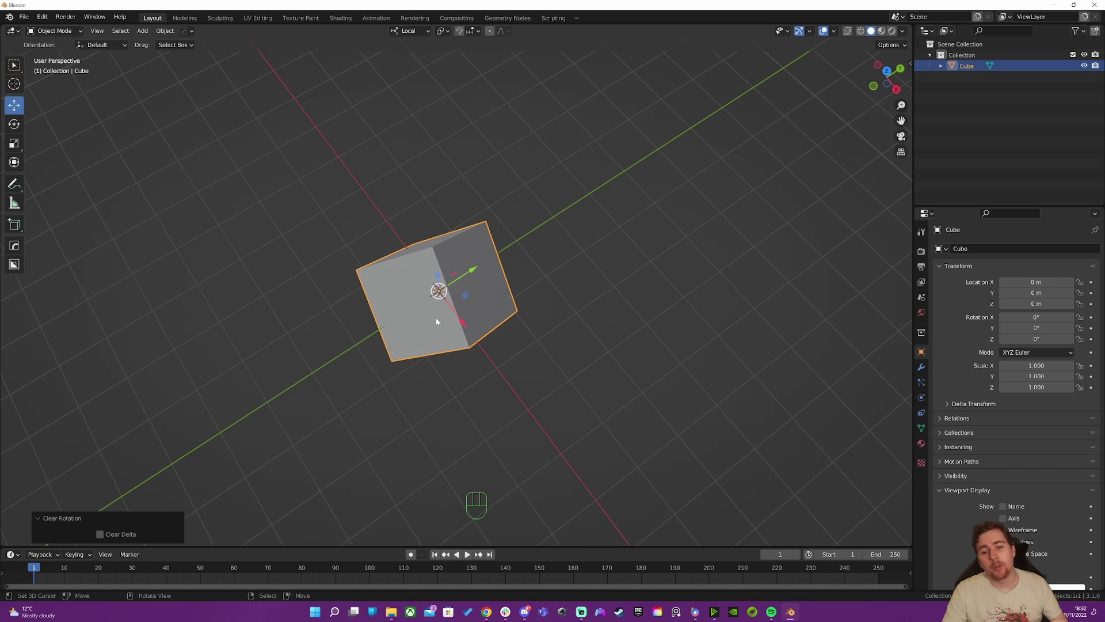
middle_drag(482, 326, 614, 345)
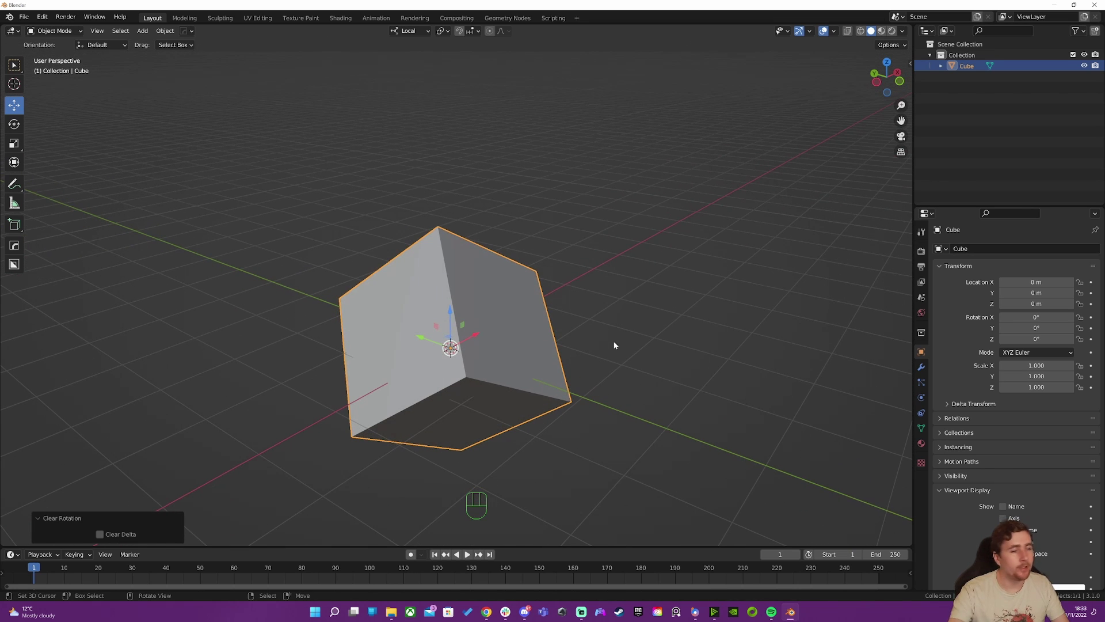
middle_drag(564, 292, 470, 321)
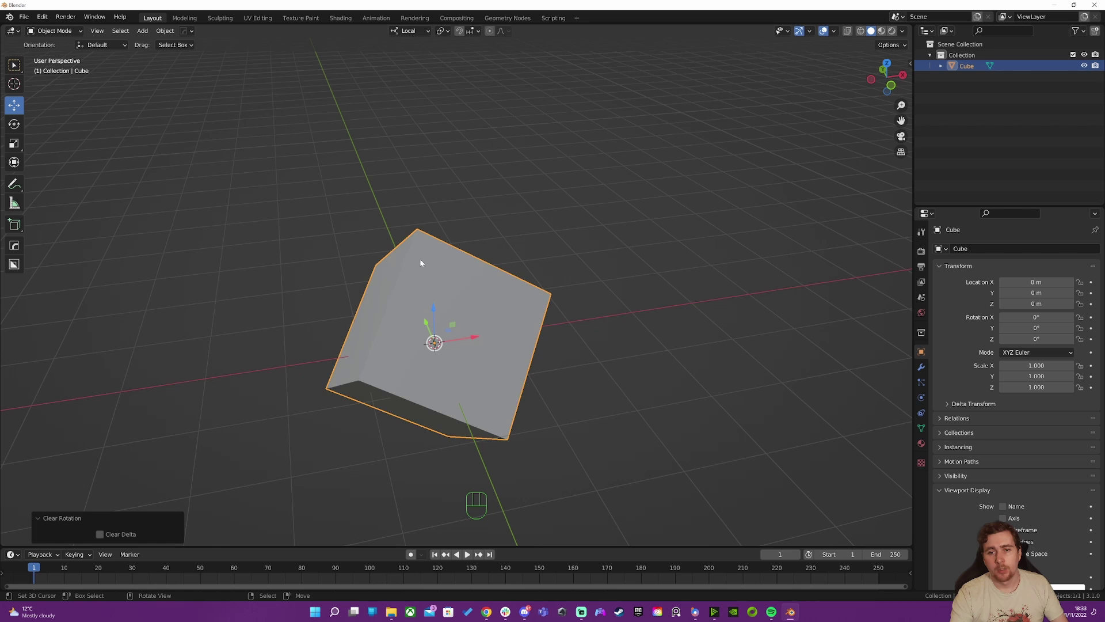
middle_drag(424, 254, 447, 255)
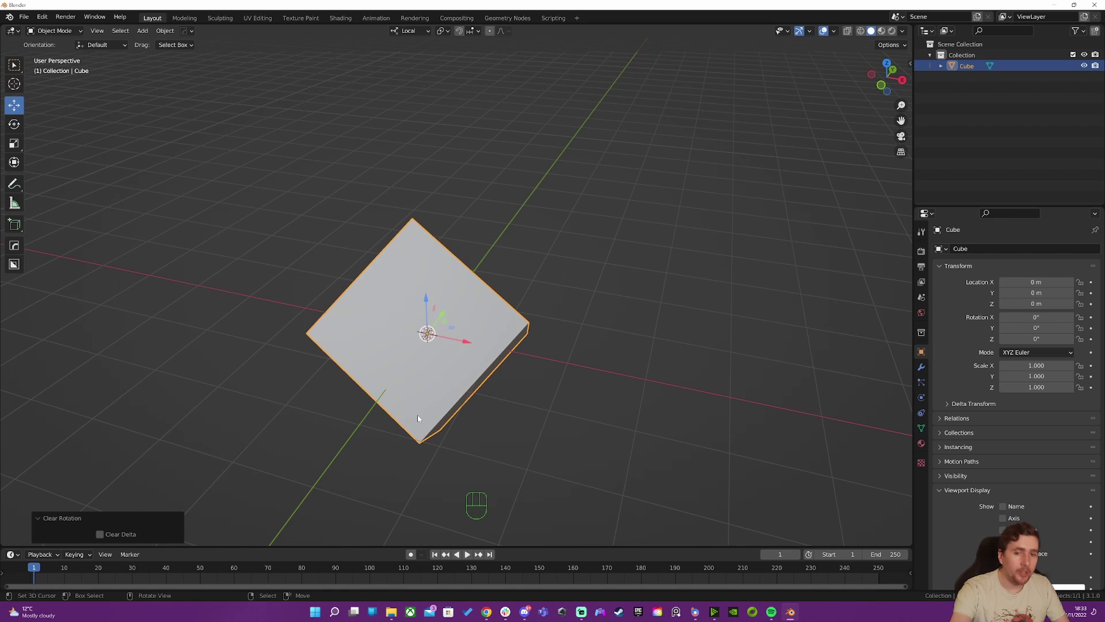
middle_drag(412, 397, 430, 394)
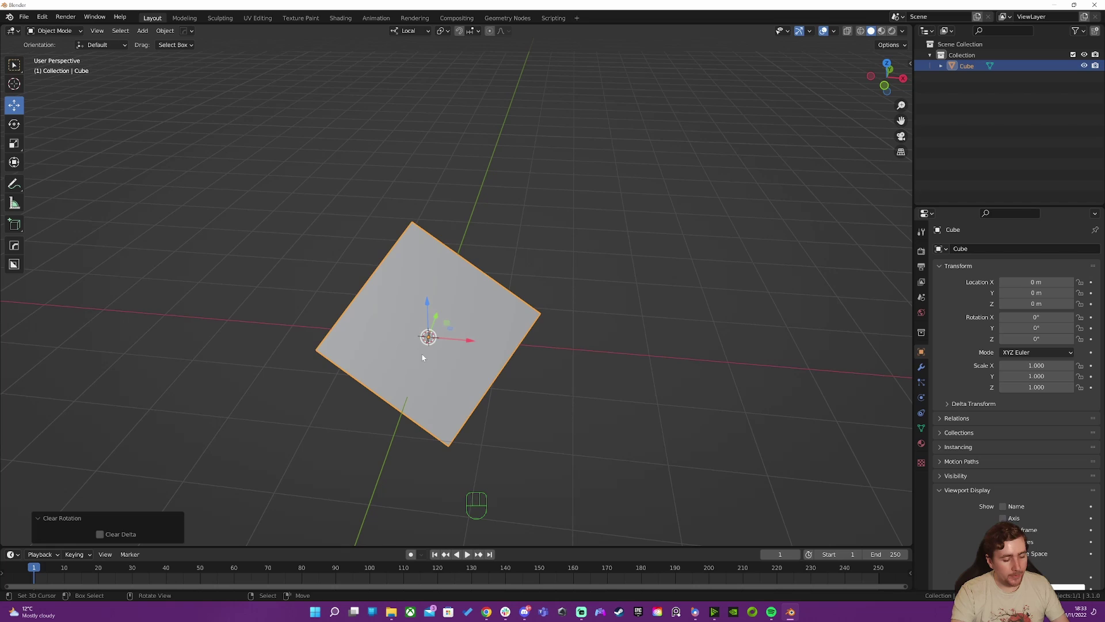
- Enter Edit Mode on the cube and switch to edge selection
key(Tab)
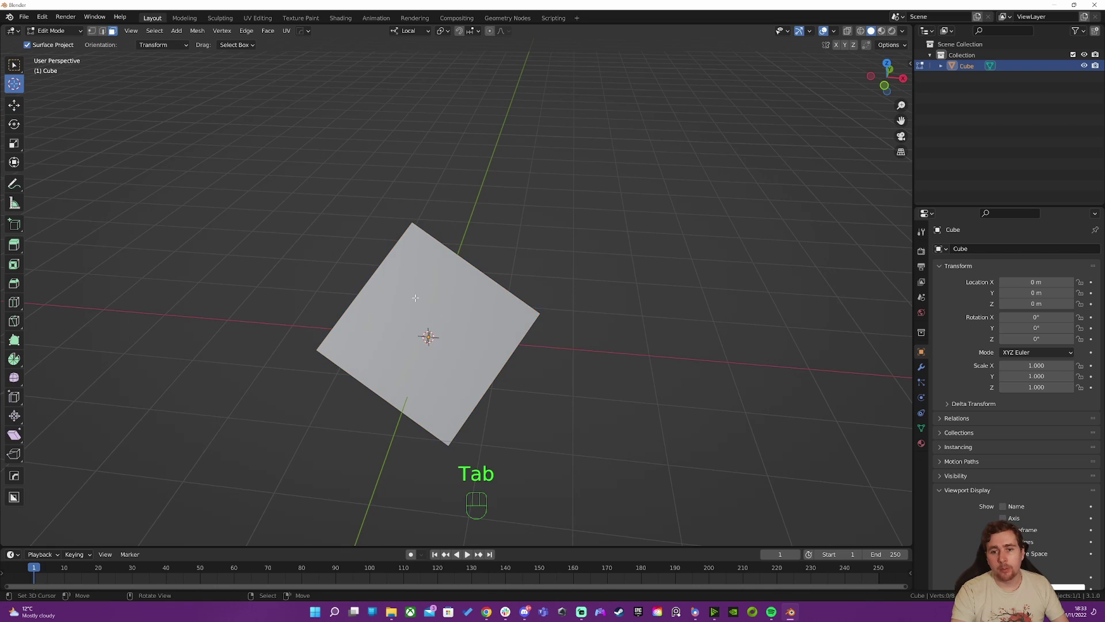
middle_drag(426, 311, 482, 282)
key(3)
key(2)
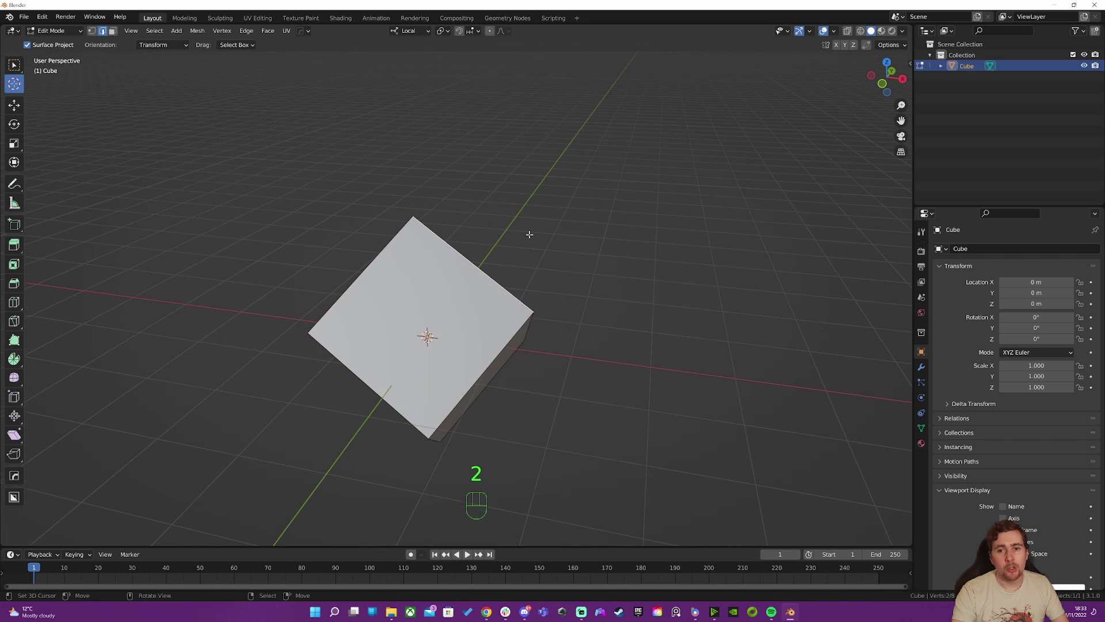
middle_drag(528, 234, 432, 217)
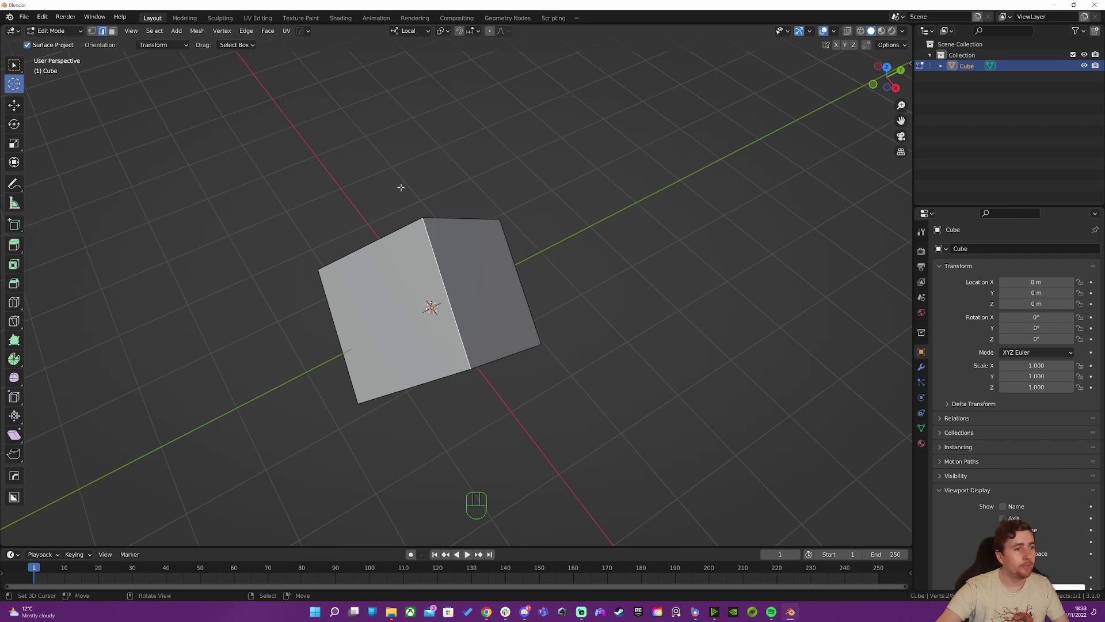
middle_drag(374, 185, 484, 274)
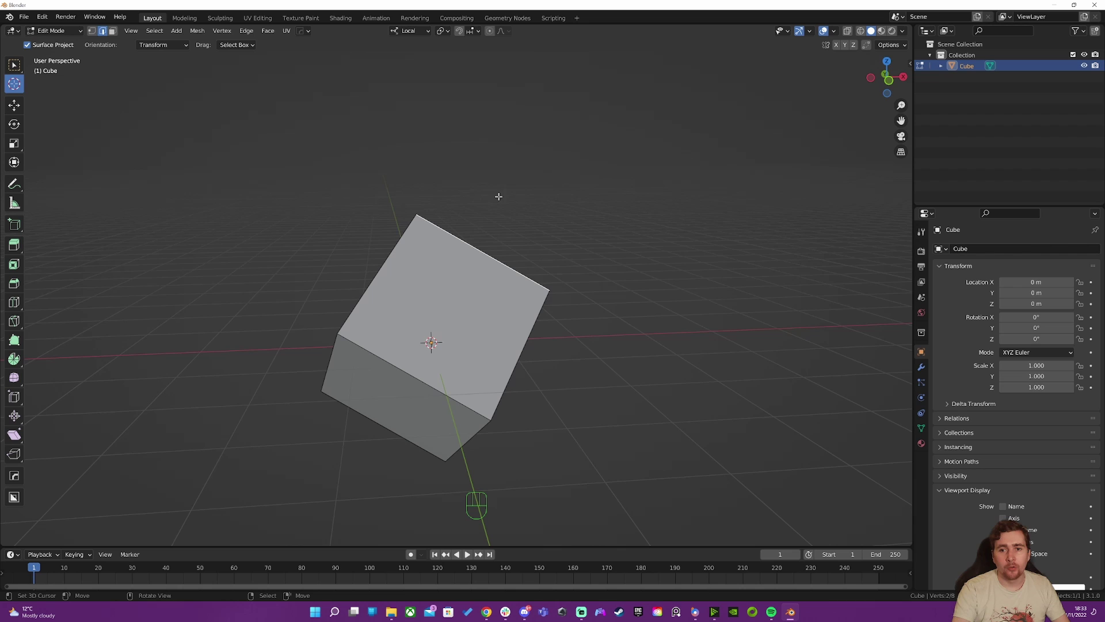
- Pick the Move tool, set the transform orientation to Normal, and zoom in on the corner
click(20, 107)
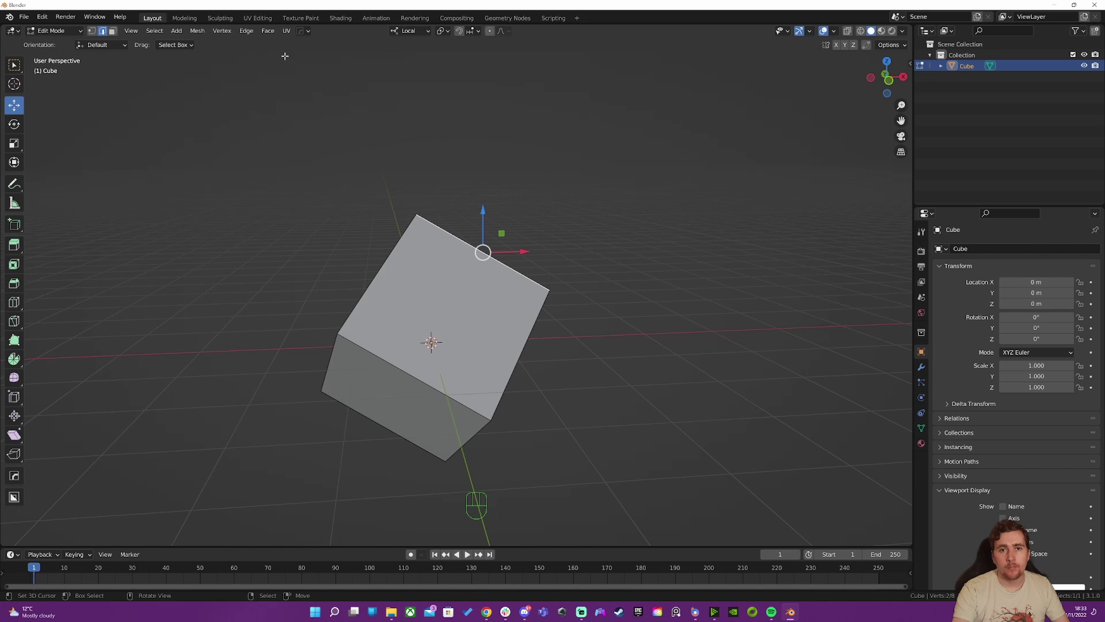
click(410, 30)
click(391, 87)
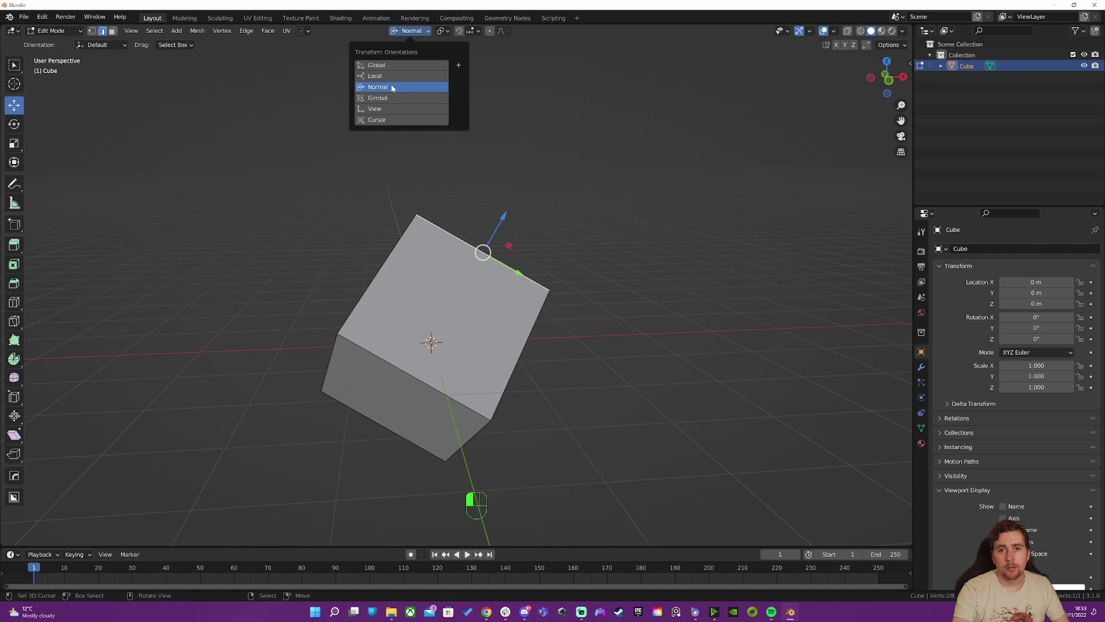
middle_drag(426, 270, 534, 334)
scroll(441, 291, up, 5)
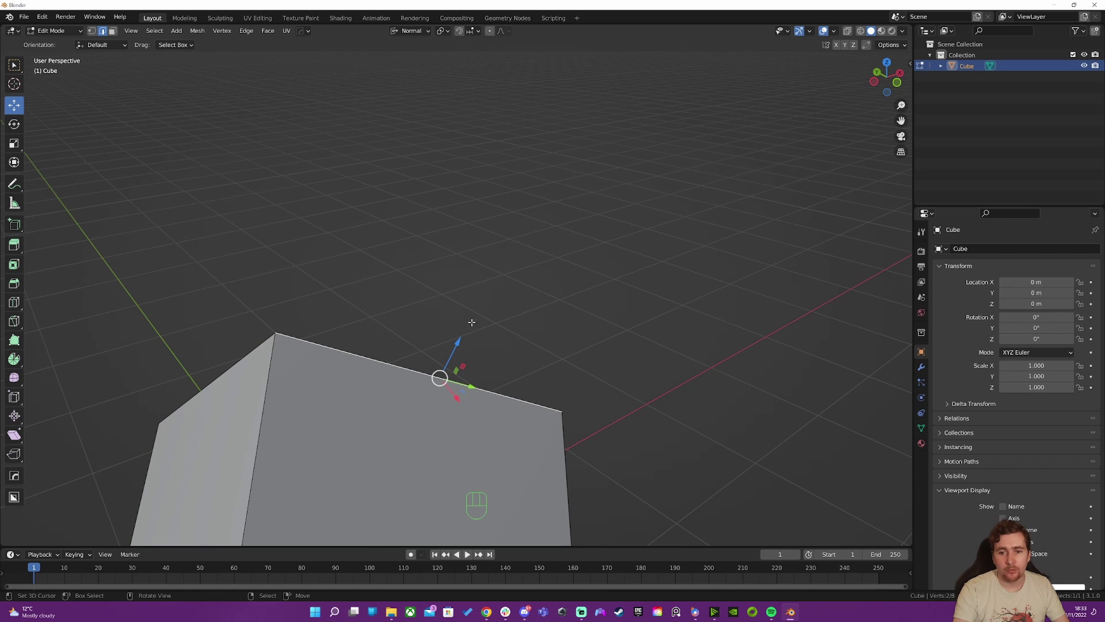
middle_drag(474, 358, 393, 344)
- Trial-move the top corner several times, then undo the moves
key(g)
right_click(458, 296)
key(g)
click(375, 340)
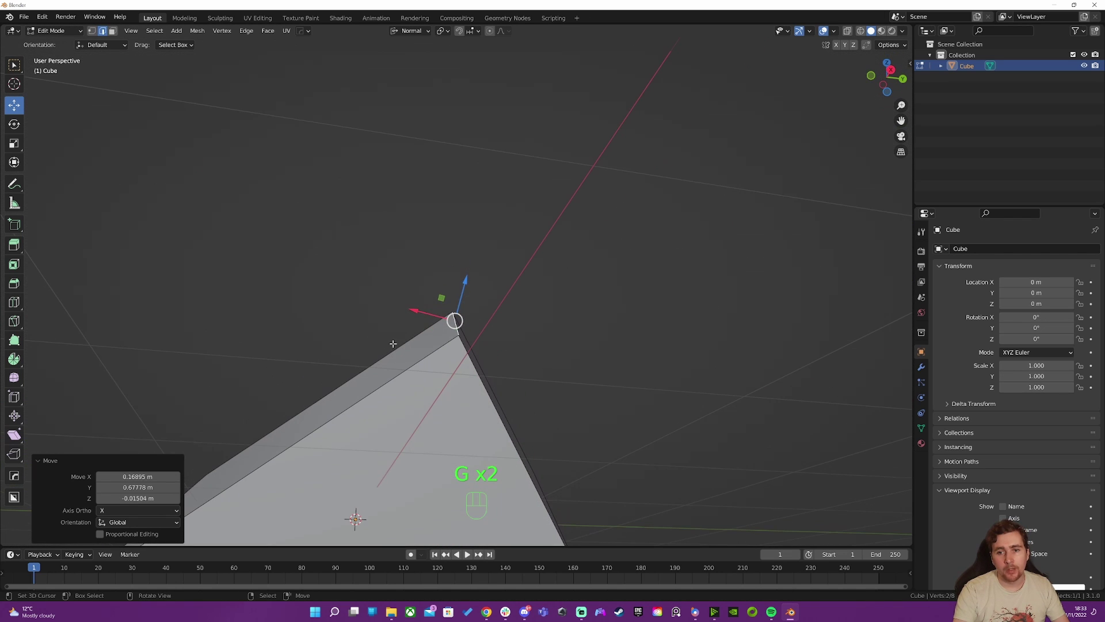
key(g)
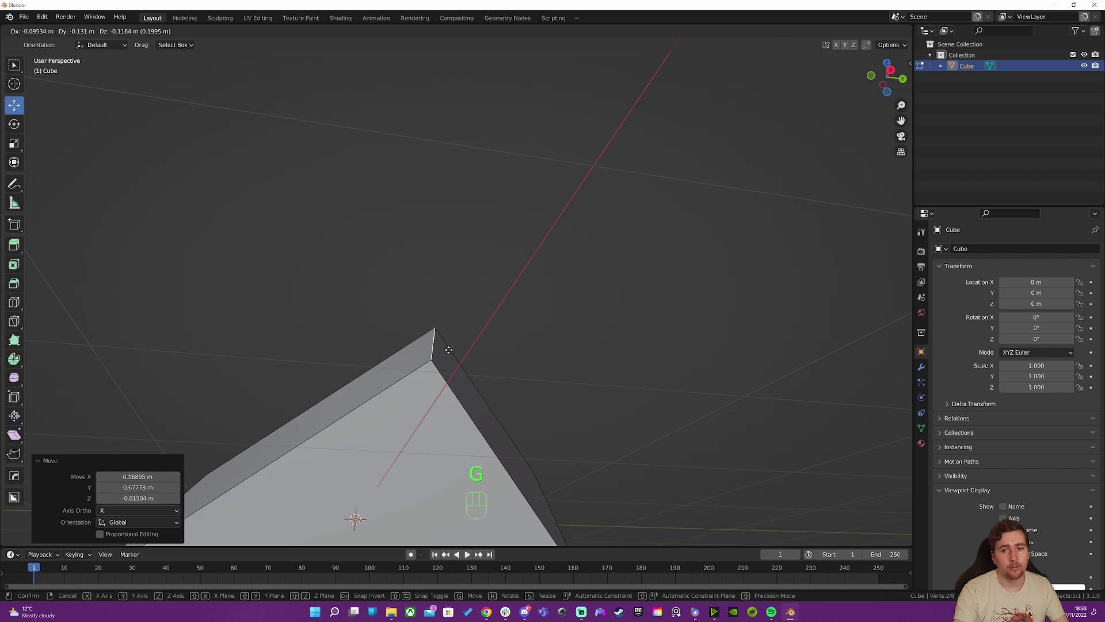
click(458, 414)
key(g)
click(536, 426)
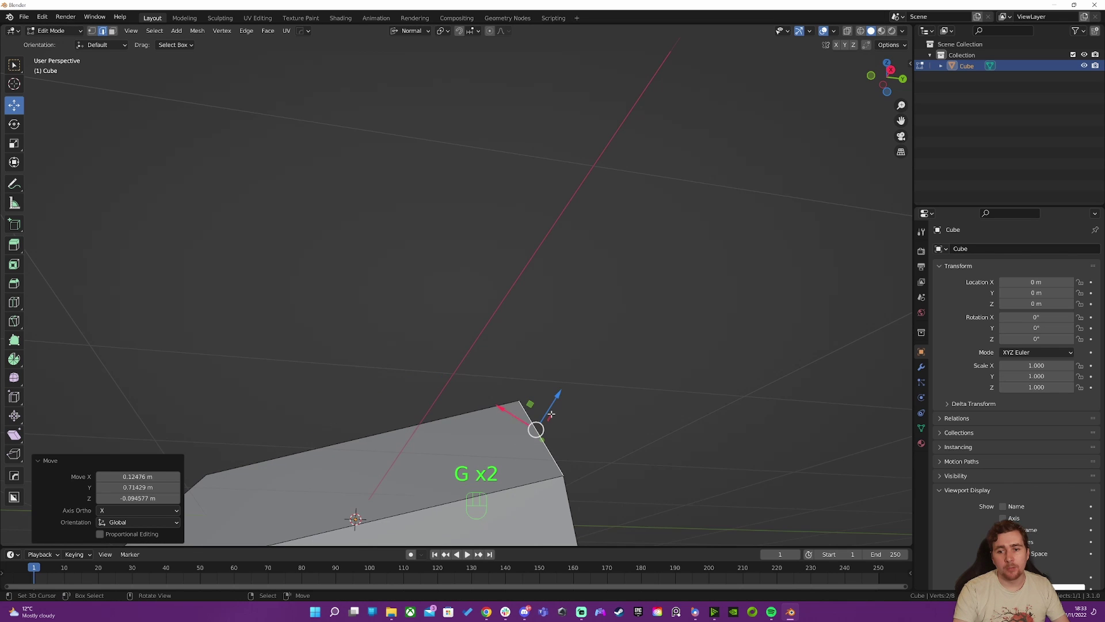
middle_drag(536, 426, 530, 383)
key(ctrl+z)
key(ctrl+z)
key(ctrl+z)
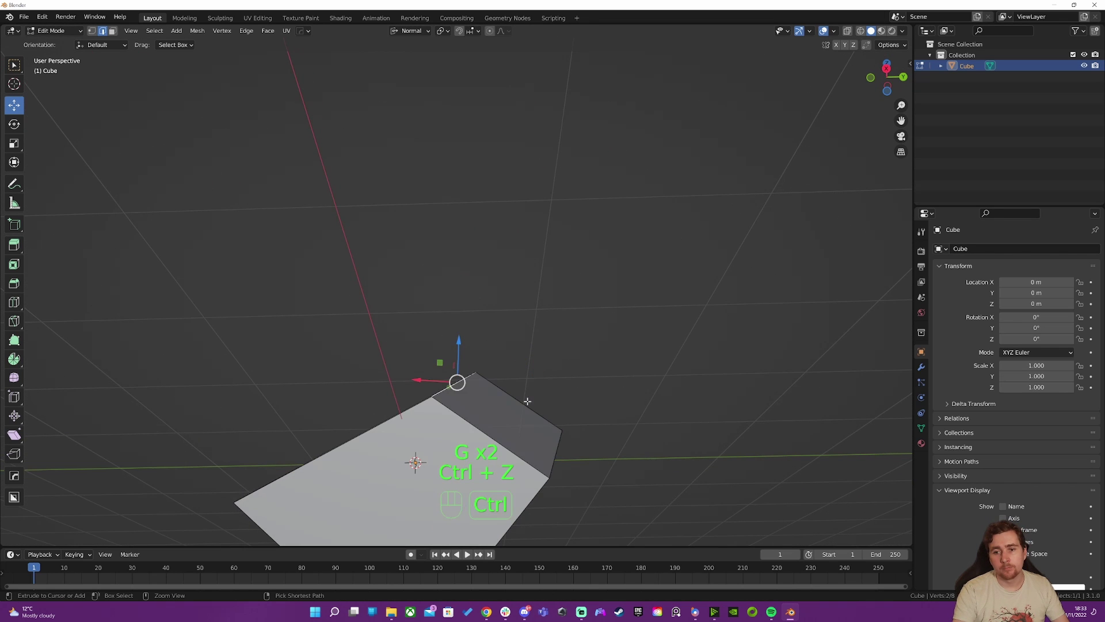
ctrl+middle_drag(451, 347, 517, 318)
scroll(489, 328, up, 5)
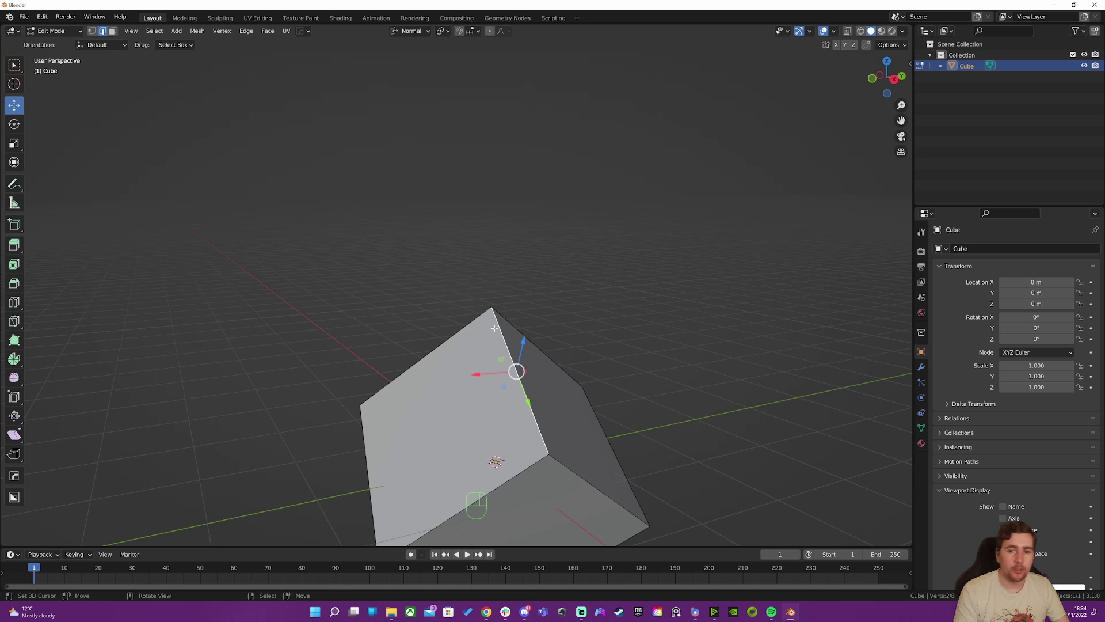
- Select the top face and scale one of its edges down into a trapezoid
mouse_move(493, 328)
middle_down()
mouse_move(518, 332)
mouse_move(484, 319)
middle_up()
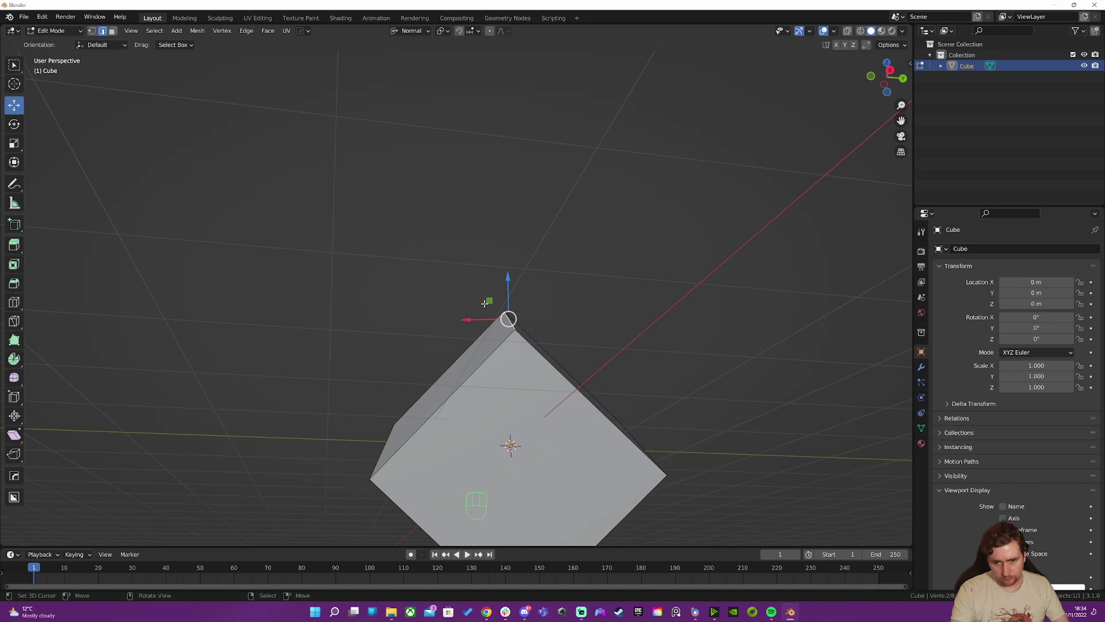
scroll(474, 362, down, 3)
middle_drag(474, 362, 483, 299)
key(3)
click(453, 338)
scroll(483, 323, up, 3)
shift+middle_drag(495, 345, 592, 372)
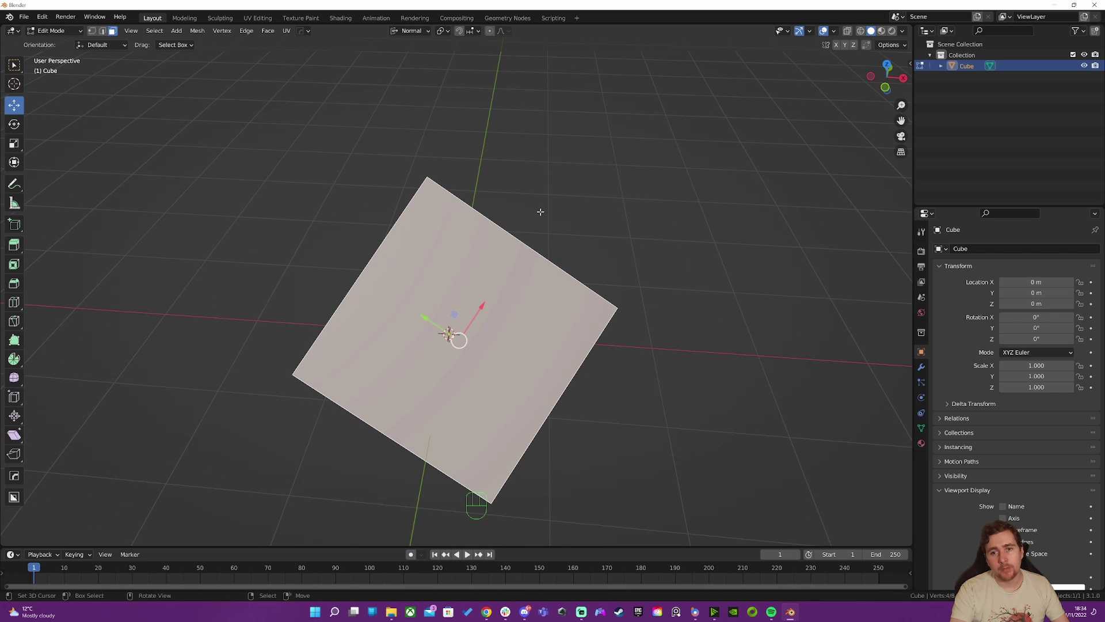
key(2)
right_click(520, 249)
key(s)
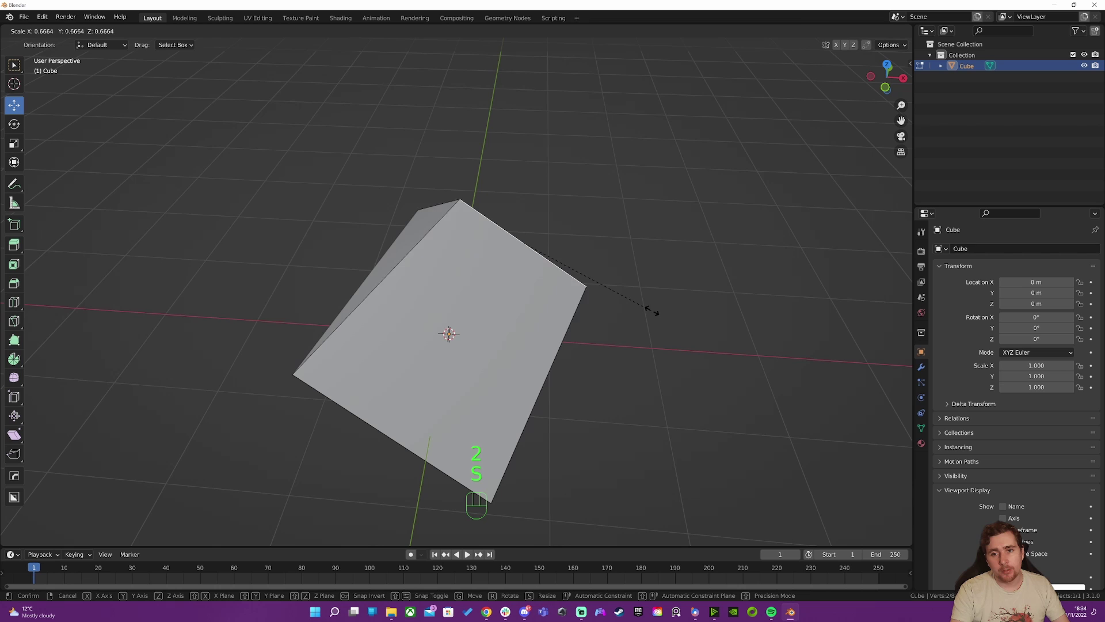
click(522, 240)
- Move the top-right edge and a vertex downward, distorting the mesh
key(3)
right_click(465, 327)
middle_drag(465, 327, 523, 265)
key(2)
right_click(523, 266)
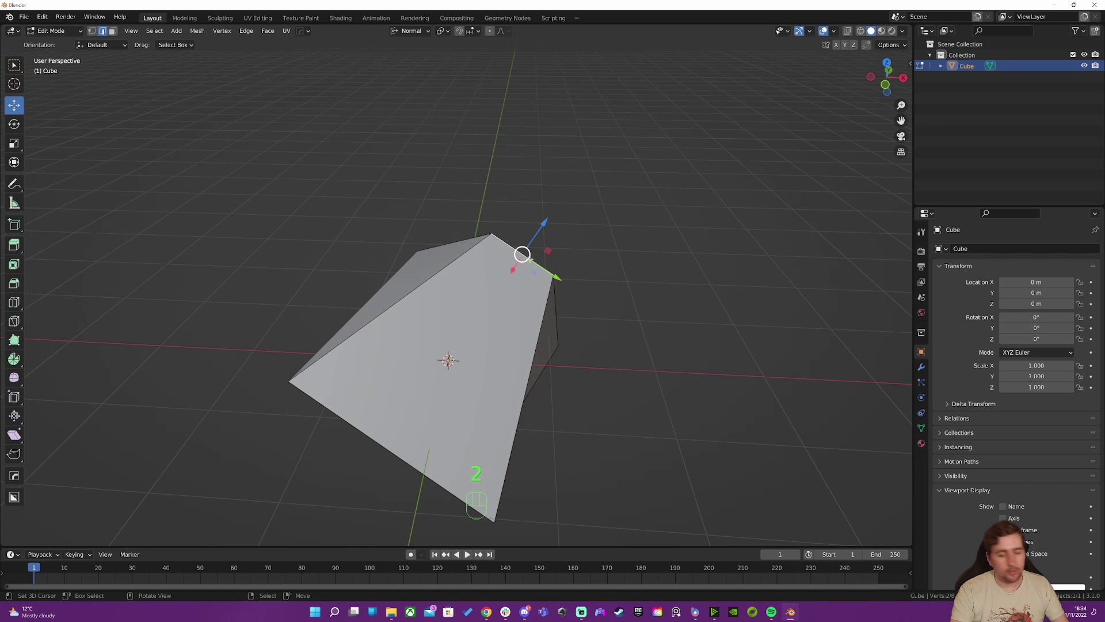
key(g)
right_click(478, 345)
key(1)
key(2)
key(1)
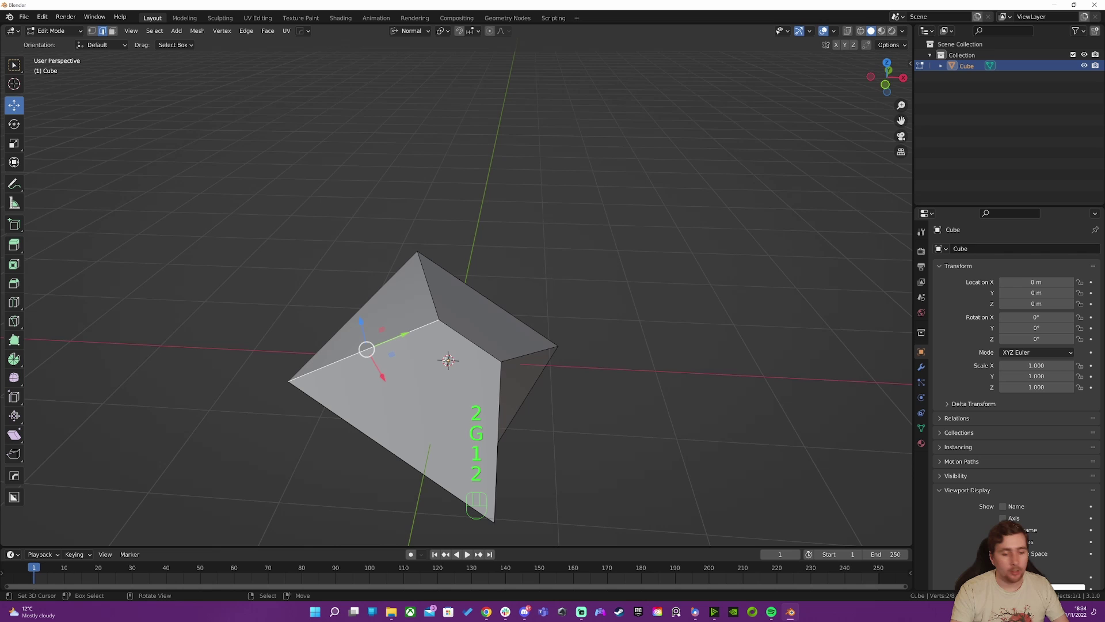
key(g)
click(461, 377)
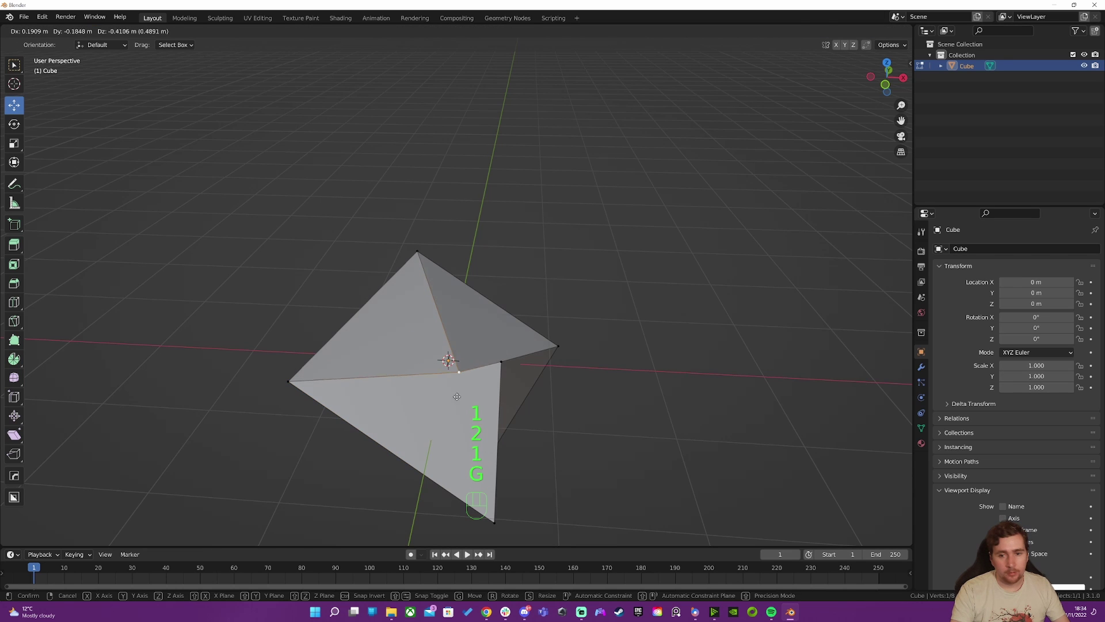
- Undo the mesh edits until the original tilted cube is restored
key(3)
right_click(445, 431)
middle_drag(556, 422, 513, 365)
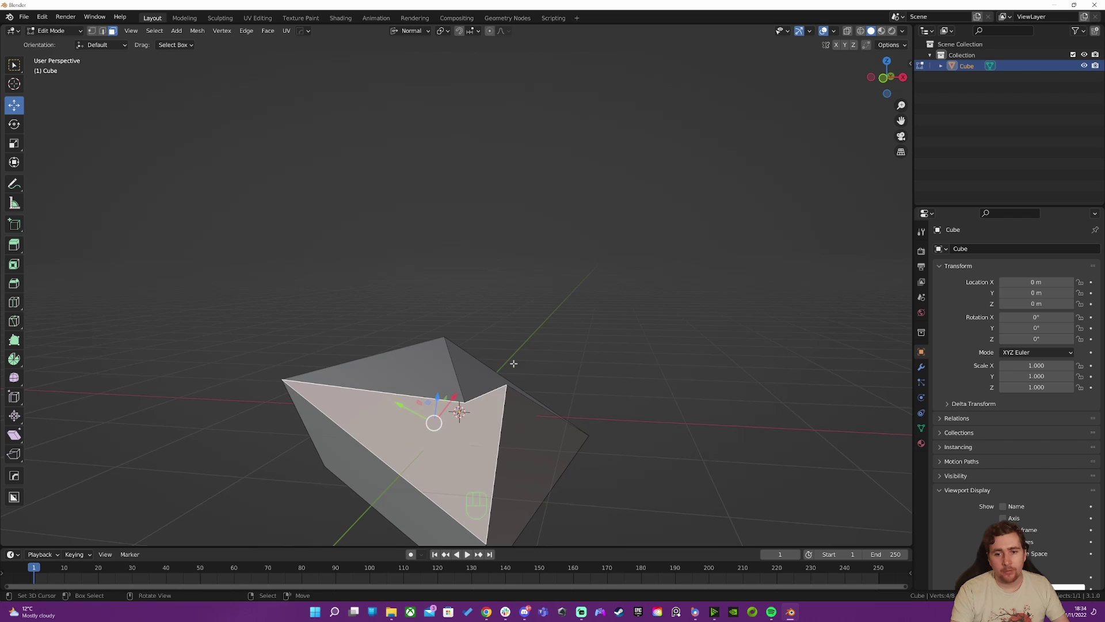
key(ctrl+z)
key(ctrl+z)
key(ctrl+z)
key(ctrl+z)
key(ctrl+z)
key(ctrl+z)
key(ctrl+z)
key(ctrl+z)
key(ctrl+z)
key(ctrl+z)
key(ctrl+z)
key(ctrl+z)
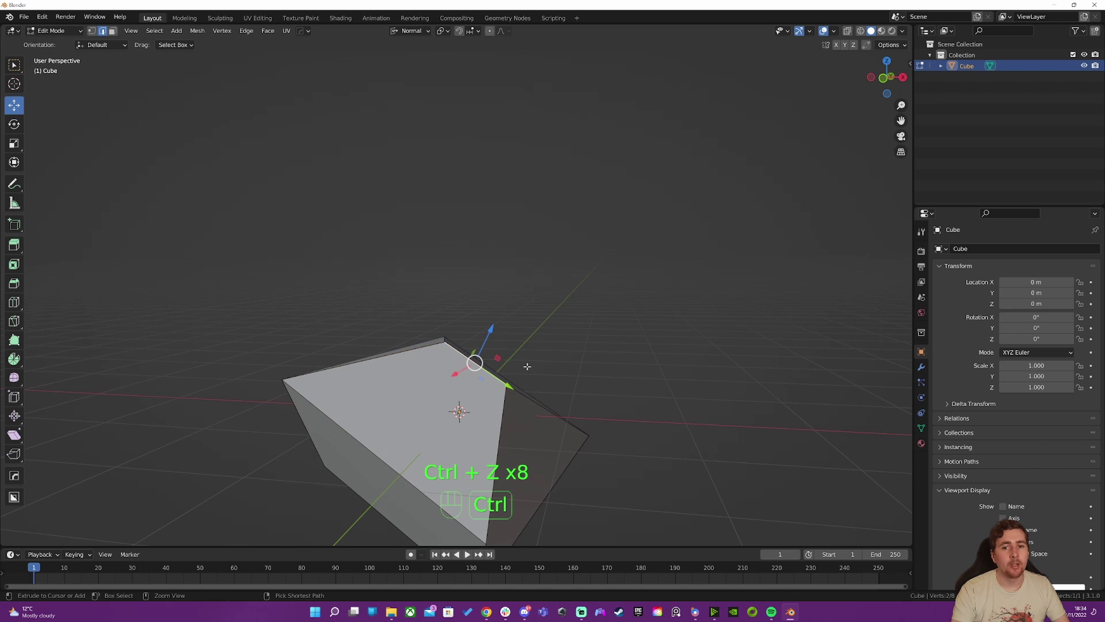
key(ctrl+z)
key(ctrl+z)
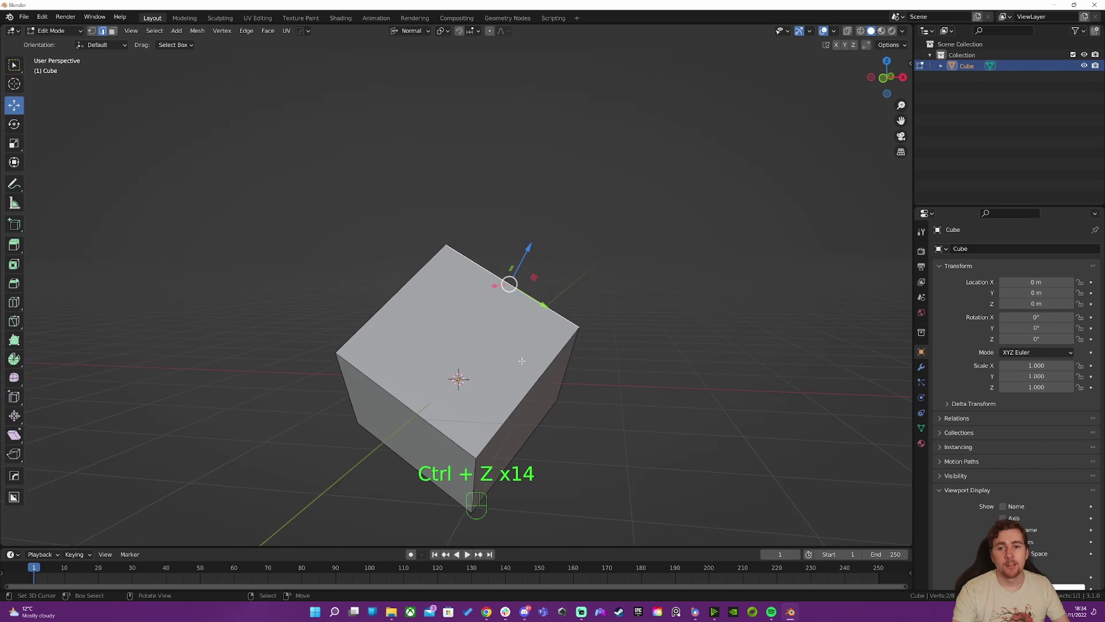
middle_drag(523, 362, 463, 269)
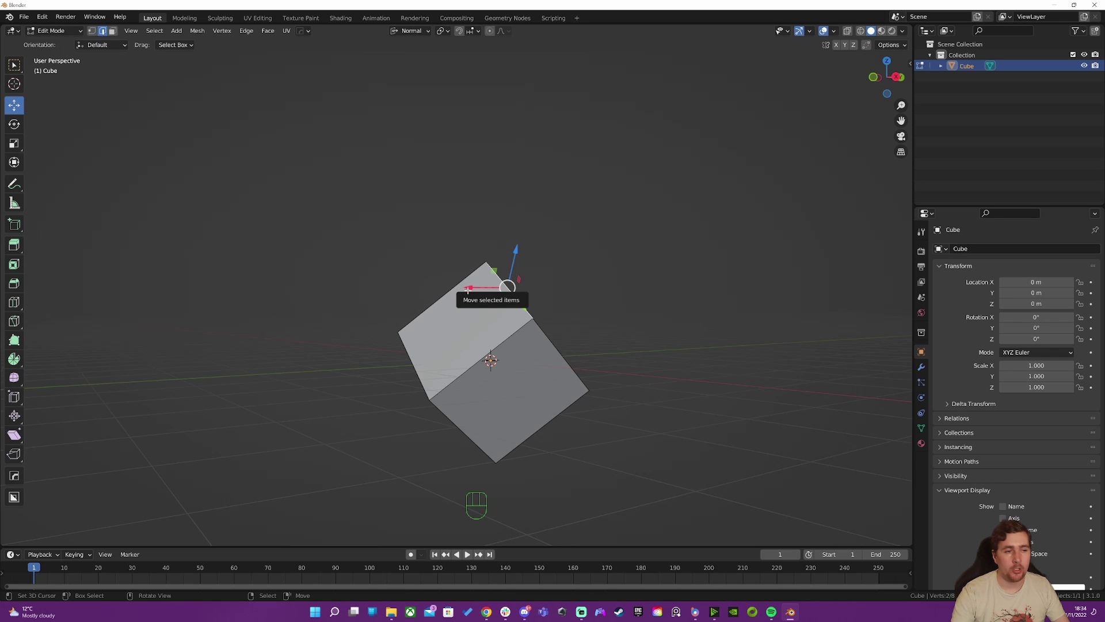
- Select the cube's top face and create a custom transform orientation named 'Face' from it
key(Tab)
middle_drag(534, 304, 518, 276)
key(Tab)
key(3)
middle_drag(464, 185, 476, 227)
scroll(471, 197, up, 4)
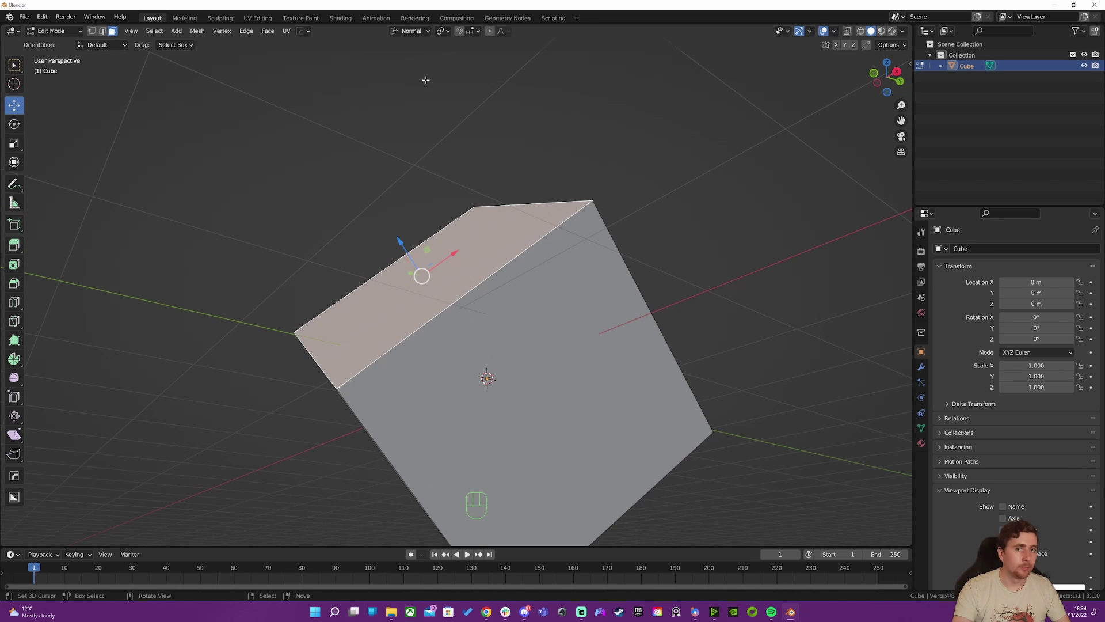
click(410, 31)
click(459, 64)
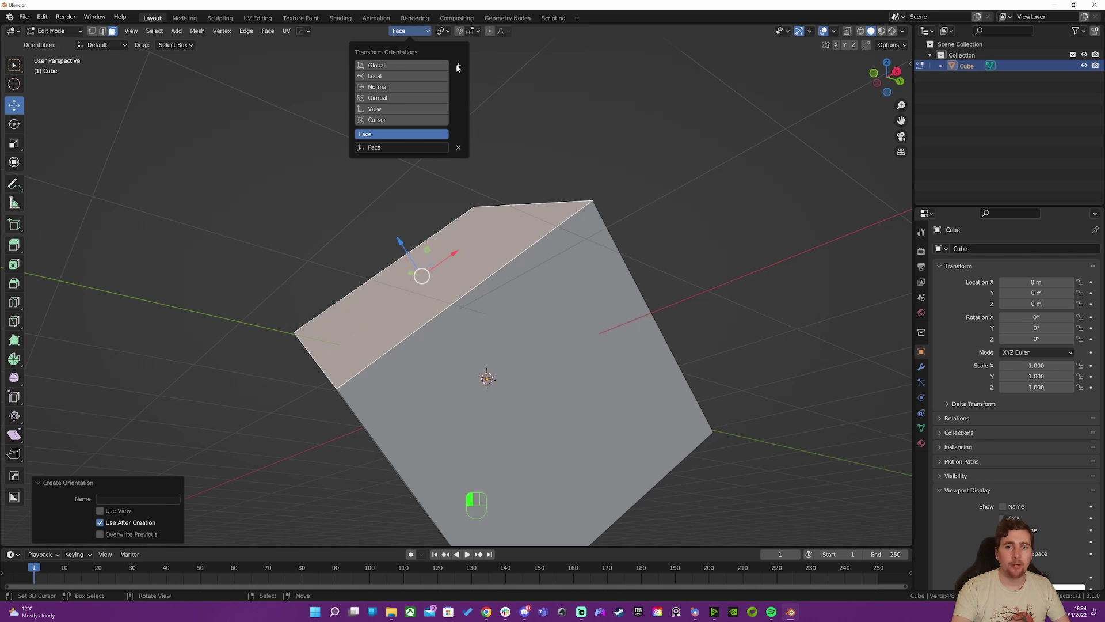
click(414, 30)
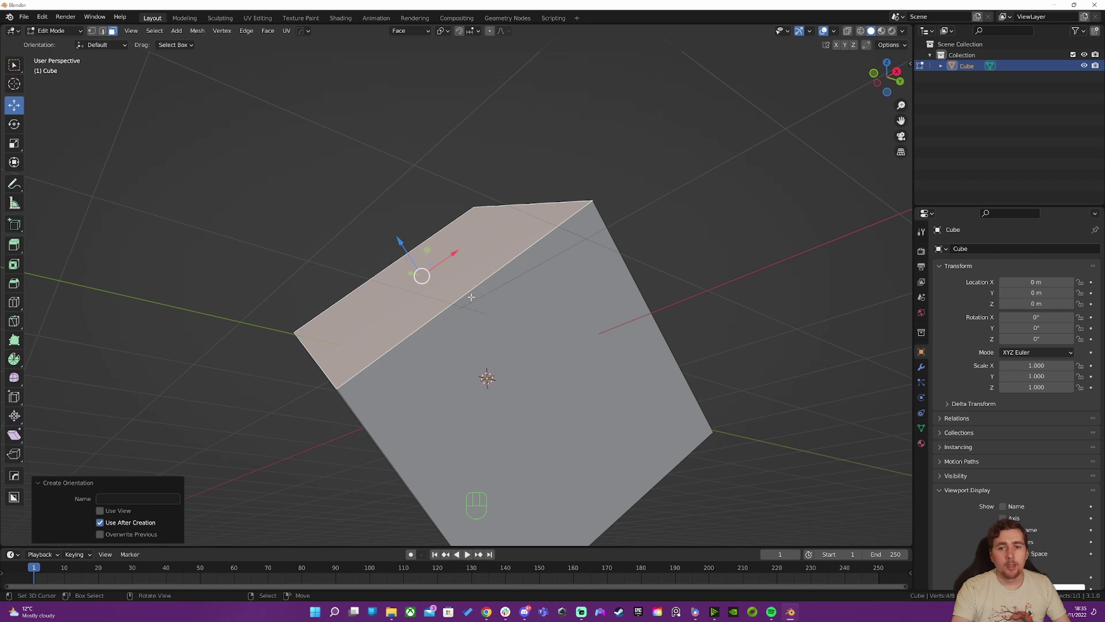
middle_drag(415, 171, 413, 219)
- Return to Object Mode and set the 3D Cursor tool's orientation to Transform
key(Tab)
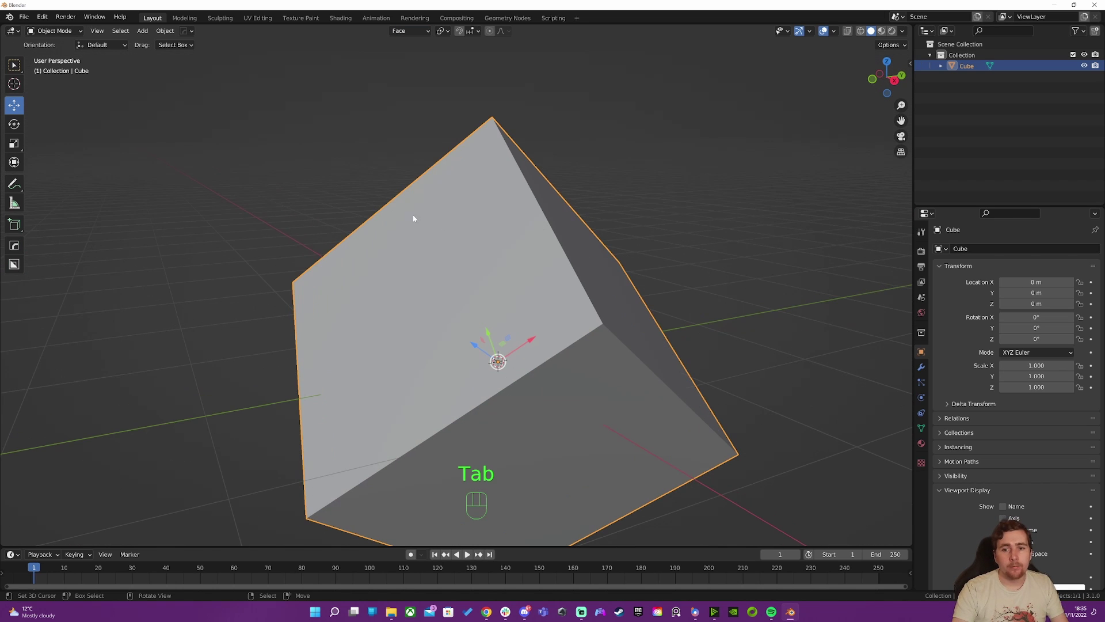
click(14, 84)
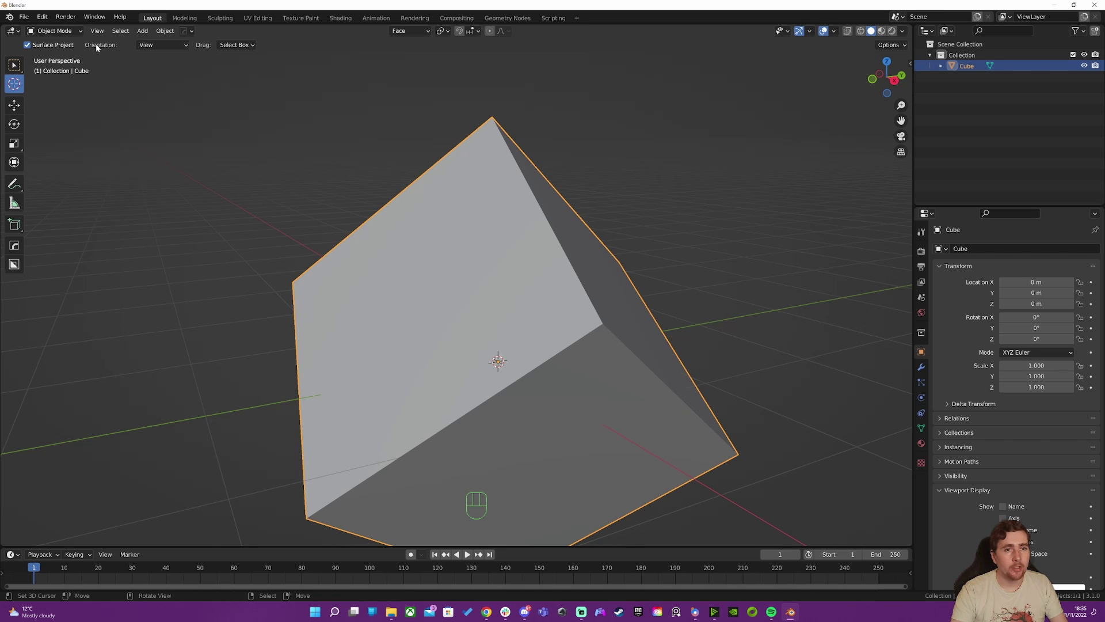
click(144, 45)
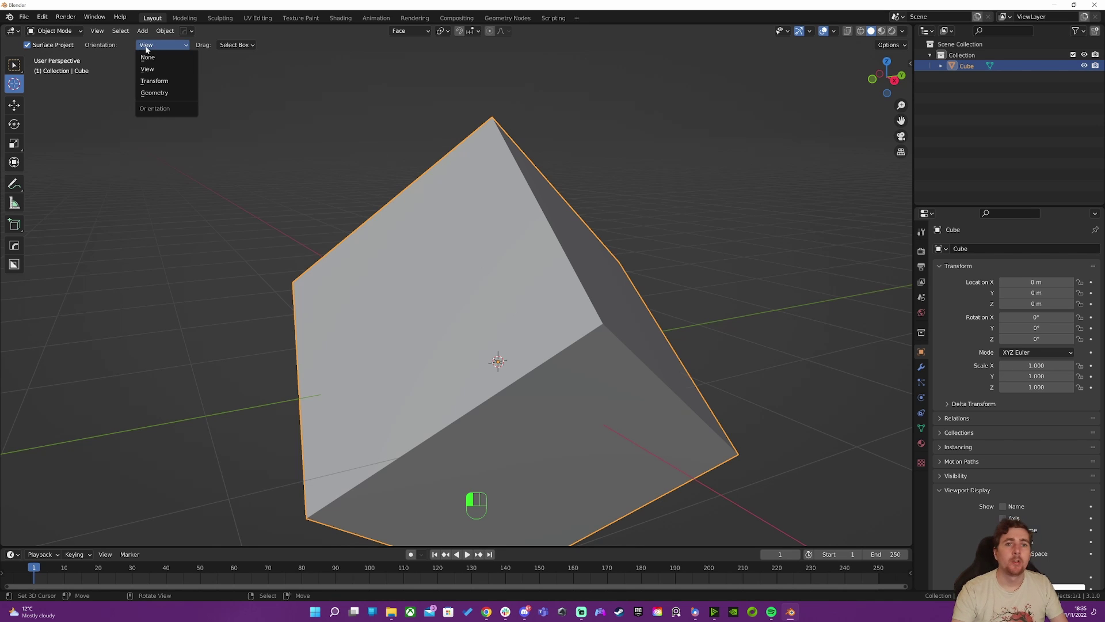
click(171, 82)
click(410, 33)
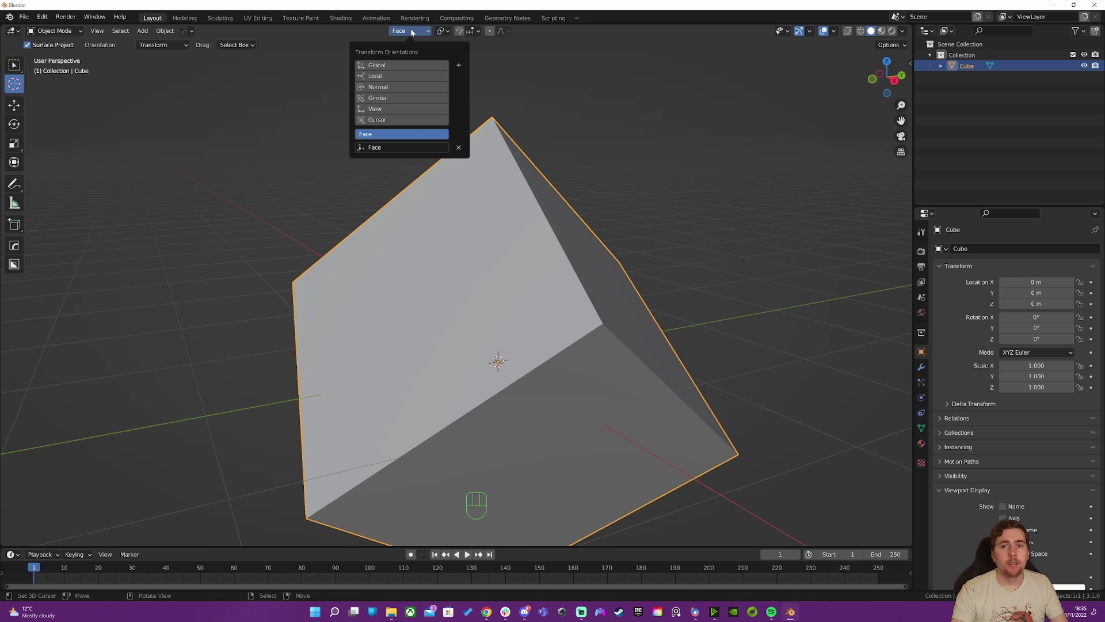
- Place the 3D cursor on the cube's top face
scroll(457, 269, down, 5)
middle_drag(458, 270, 460, 289)
click(438, 290)
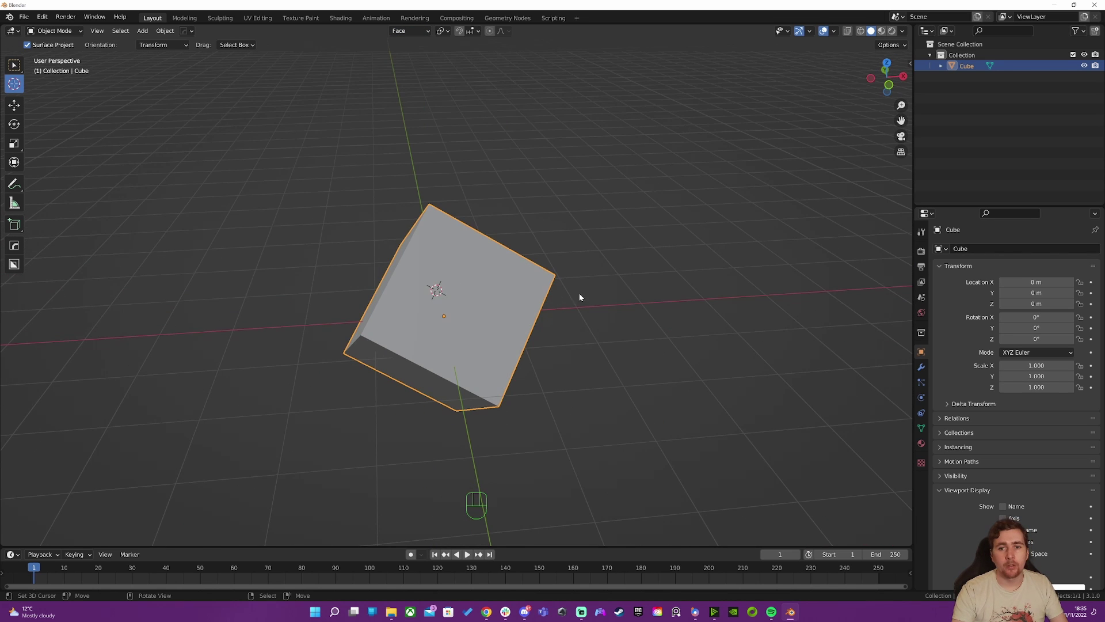
middle_drag(578, 295, 494, 276)
click(528, 293)
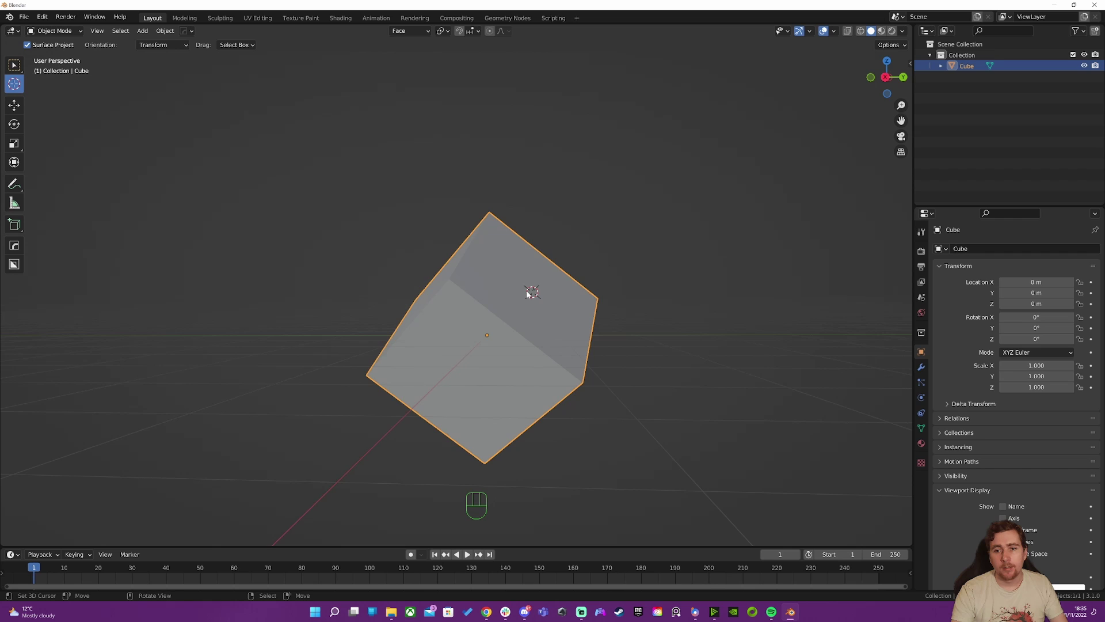
middle_drag(423, 273, 474, 288)
click(452, 285)
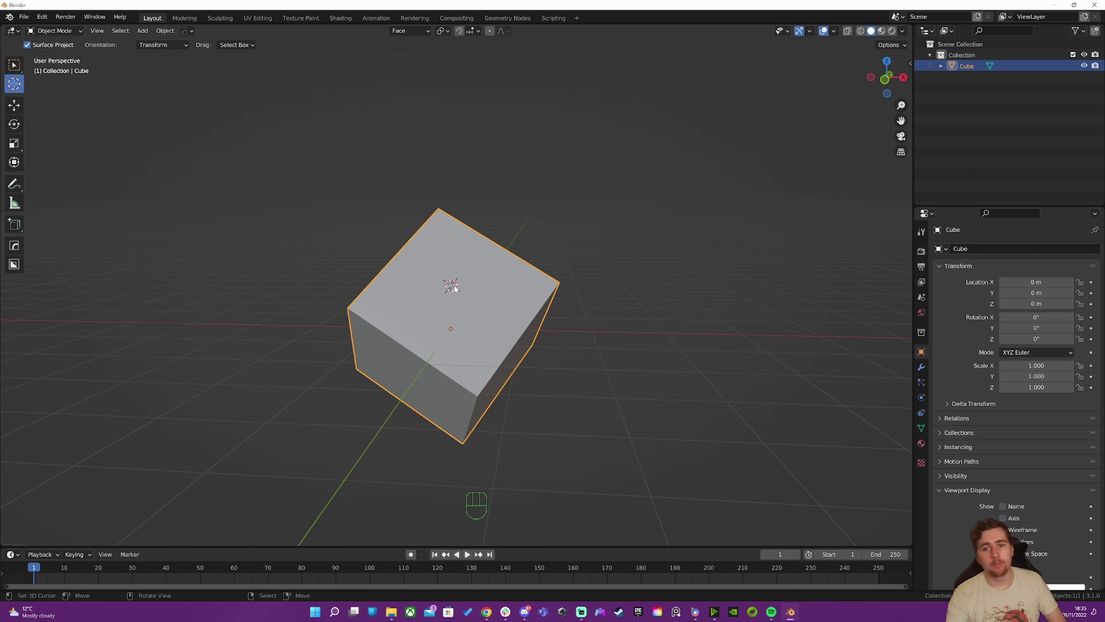
- Add a new mesh cube at the 3D cursor on the top face
click(458, 287)
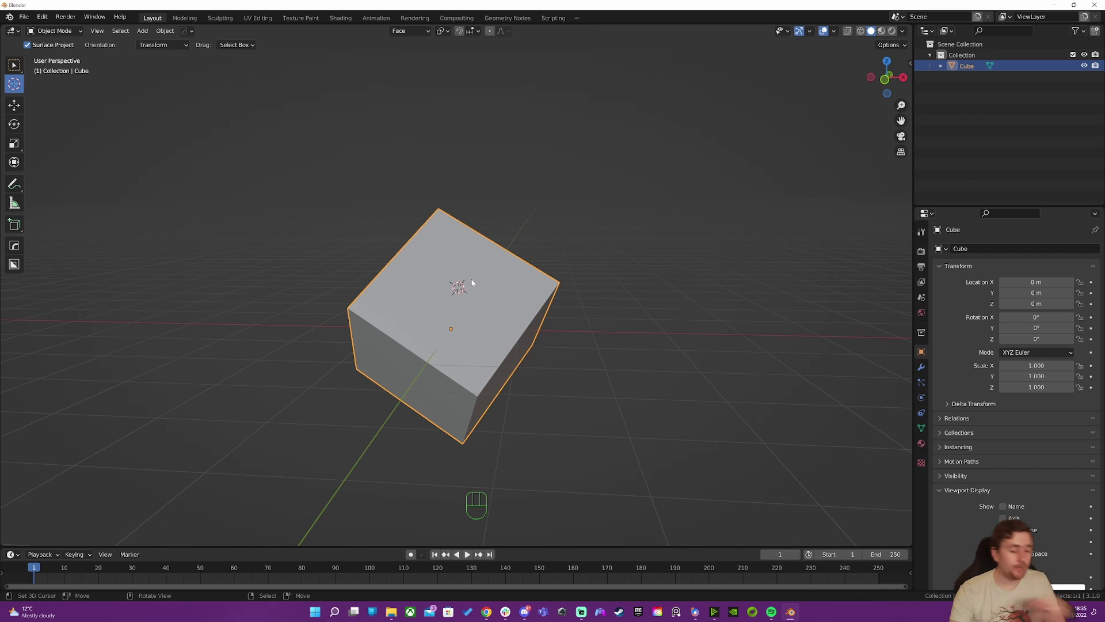
key(shift+a)
mouse_move(512, 251)
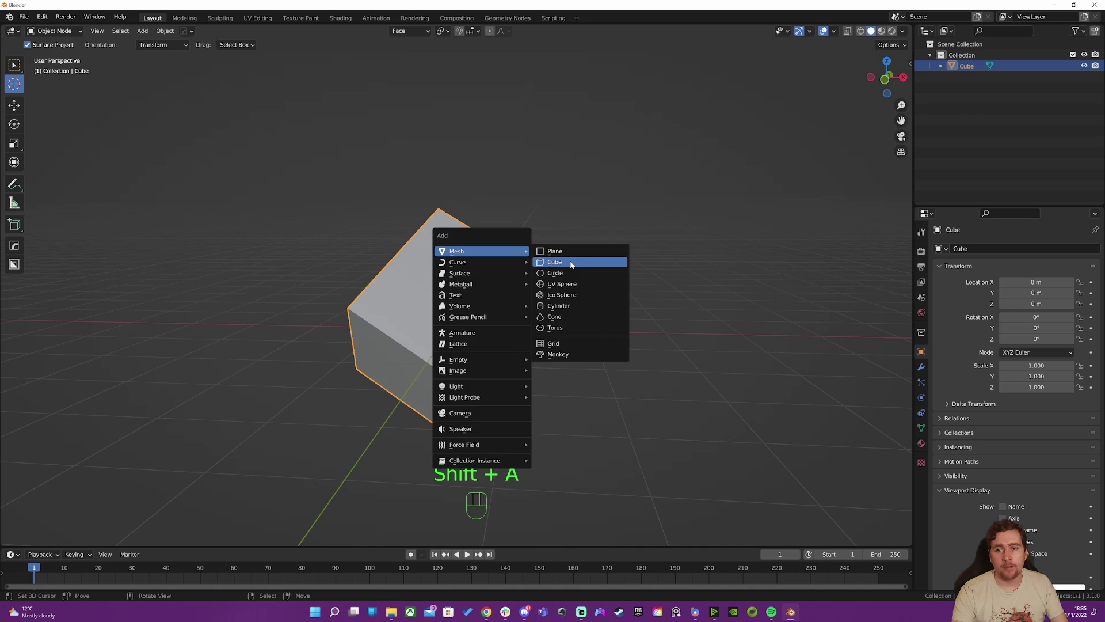
click(581, 262)
middle_drag(771, 327, 610, 308)
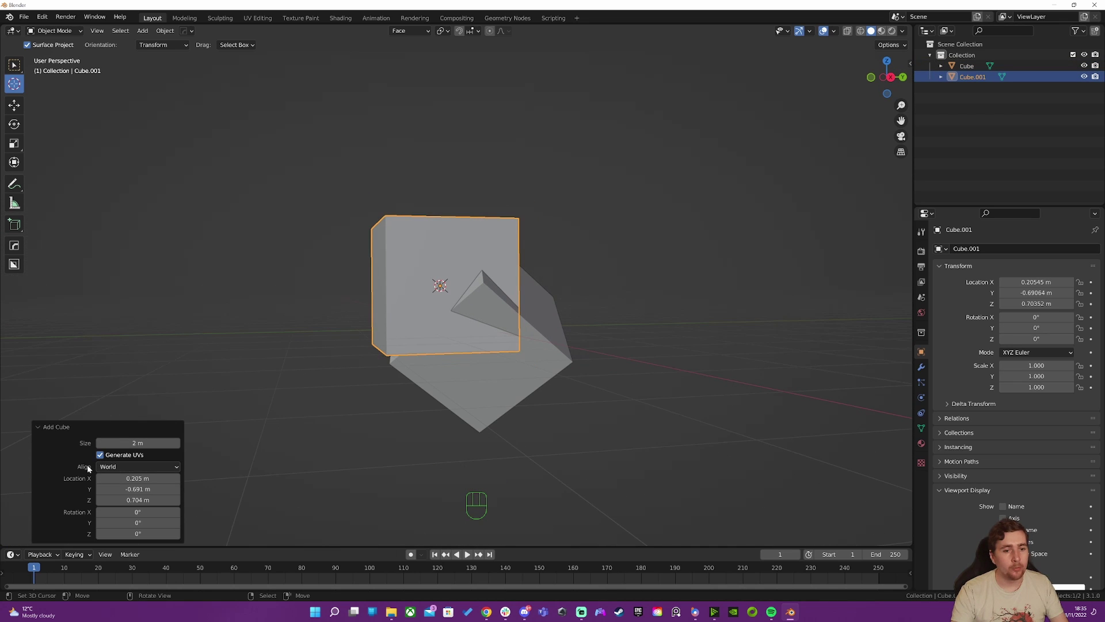
- Align the new cube to the 3D cursor's rotation and scale it down to 0.616
click(123, 467)
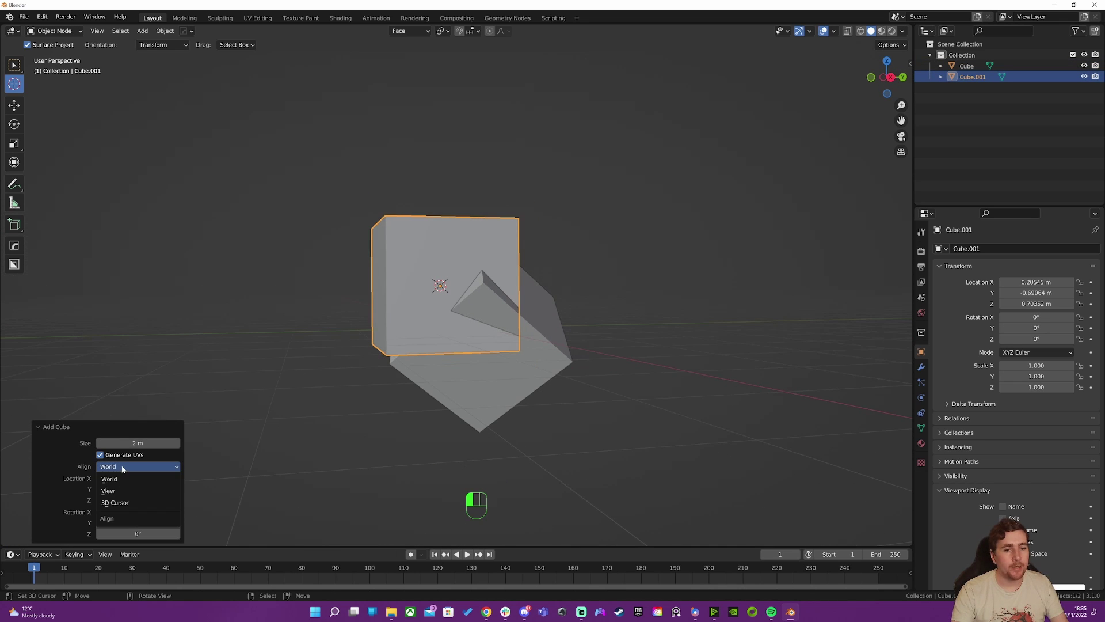
click(131, 503)
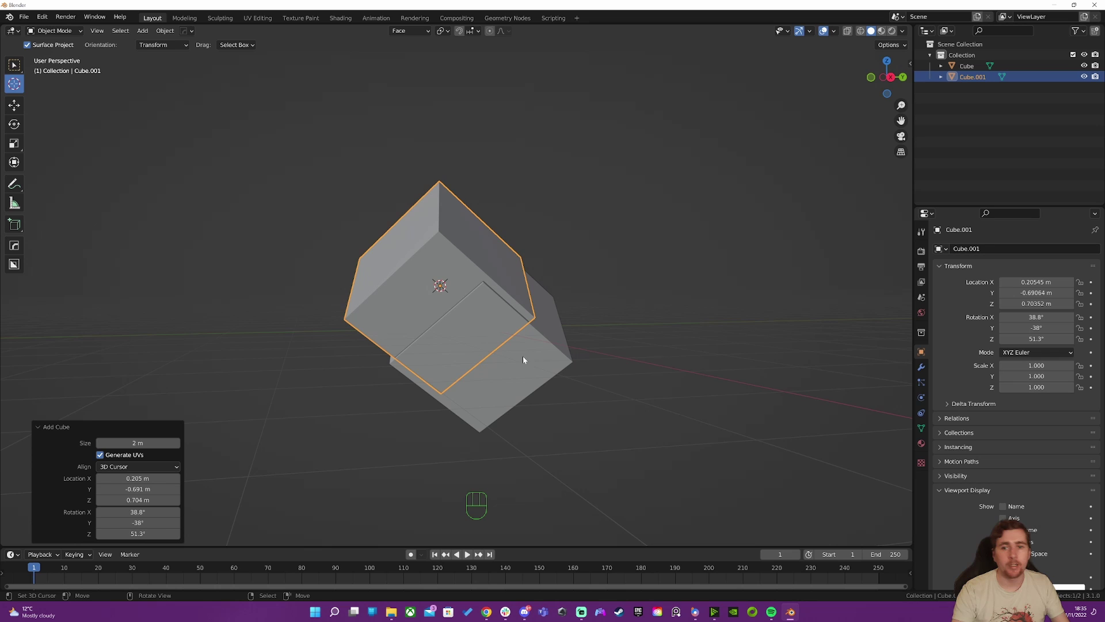
key(s)
click(575, 314)
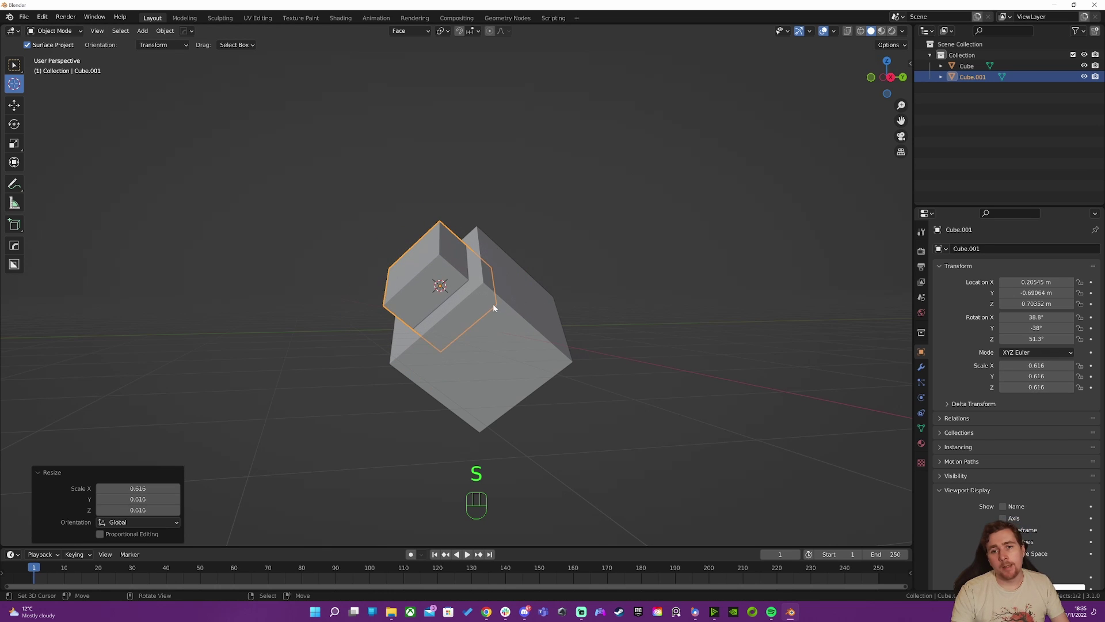
- Join the original Cube into the helper Cube.001
click(493, 303)
shift+click(442, 268)
key(ctrl+j)
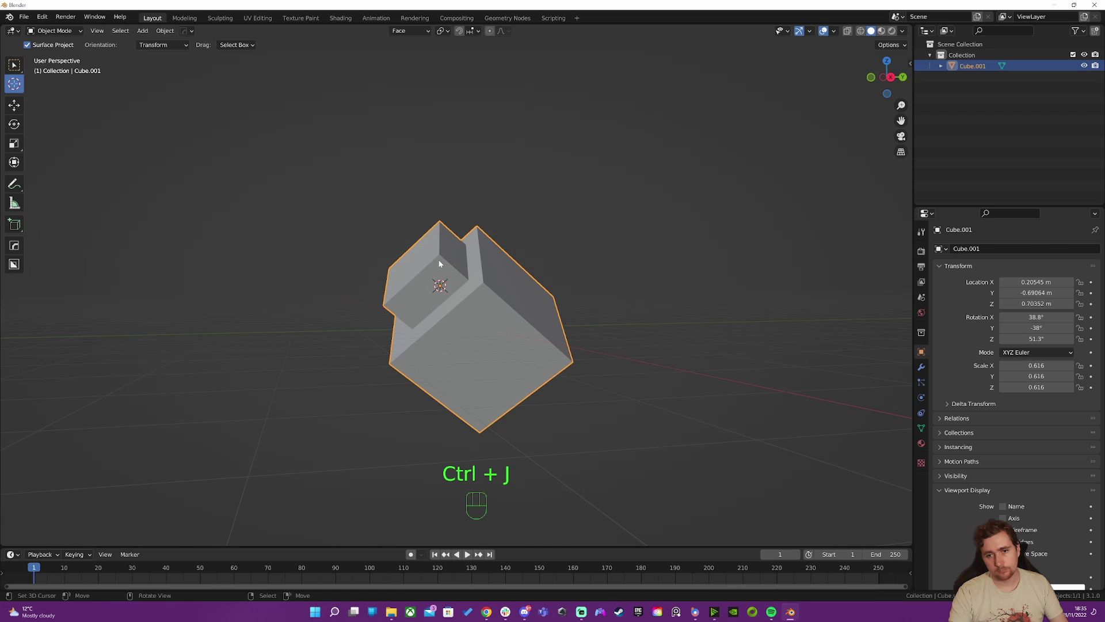
- Delete the helper cube's vertices in Edit Mode, keeping only the original cube's mesh
key(Tab)
click(434, 263)
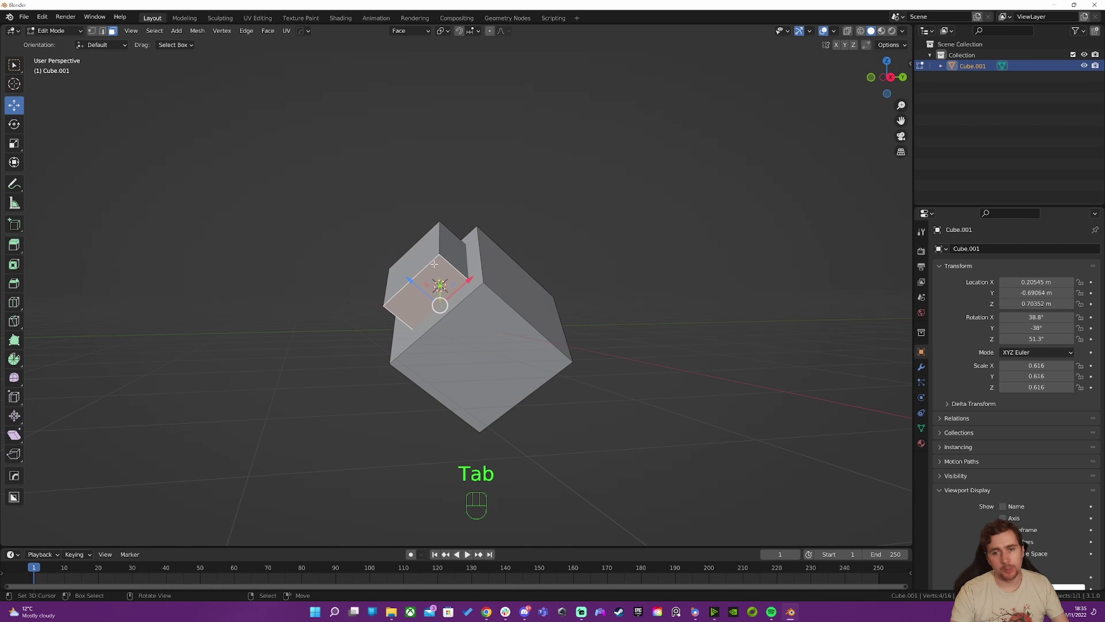
key(l)
key(x)
click(435, 262)
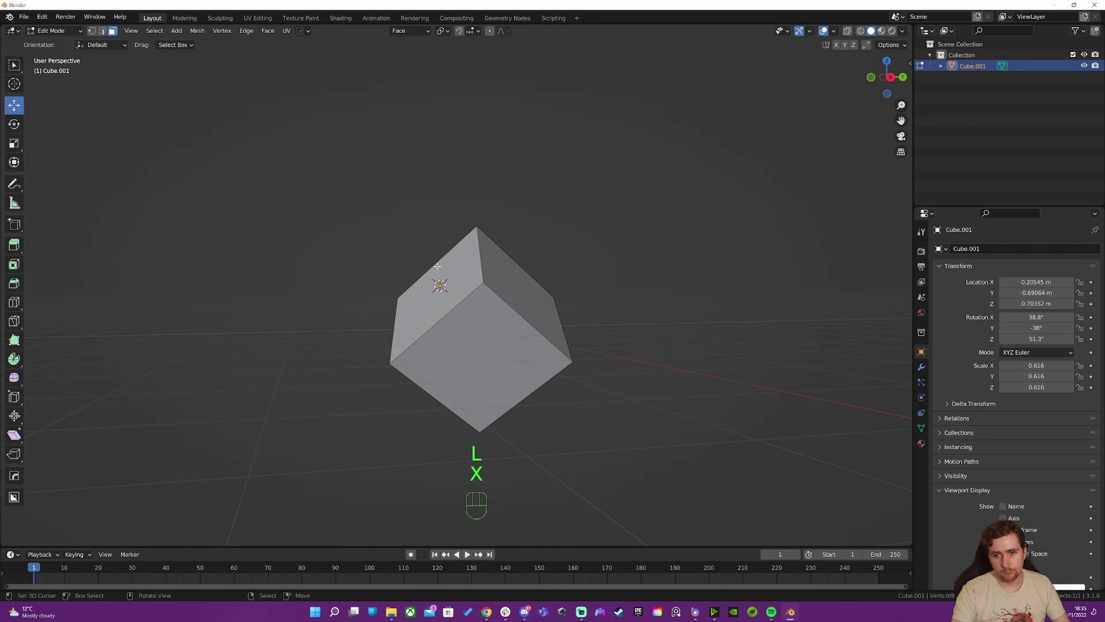
key(Tab)
- Set Cube.001's origin to its geometry and clear its rotation to 0° on all axes
key(w)
mouse_move(520, 255)
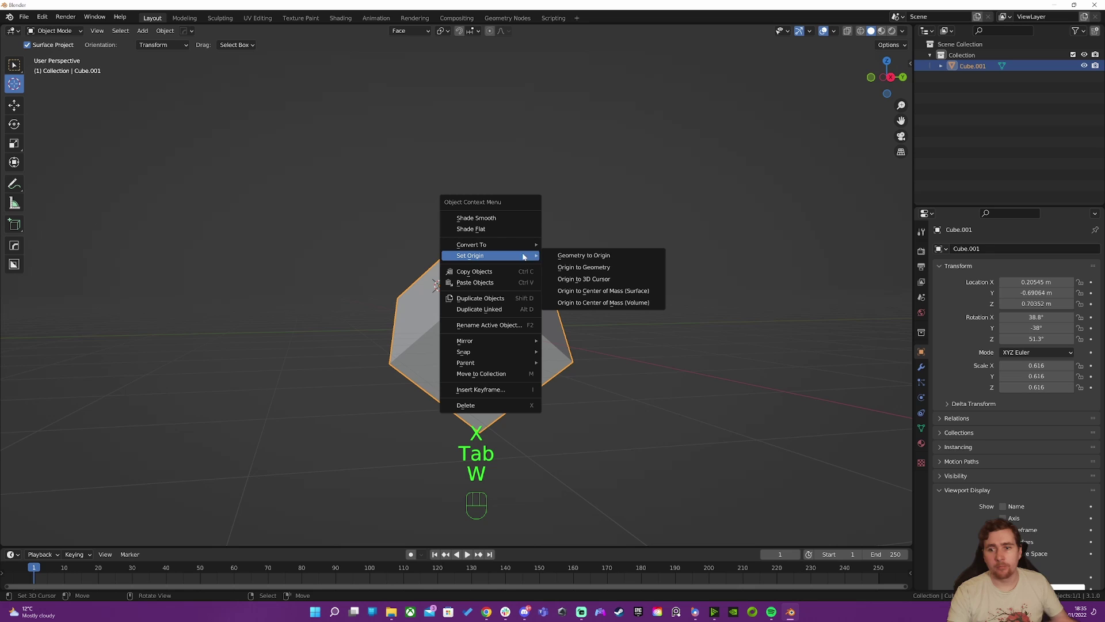
click(607, 267)
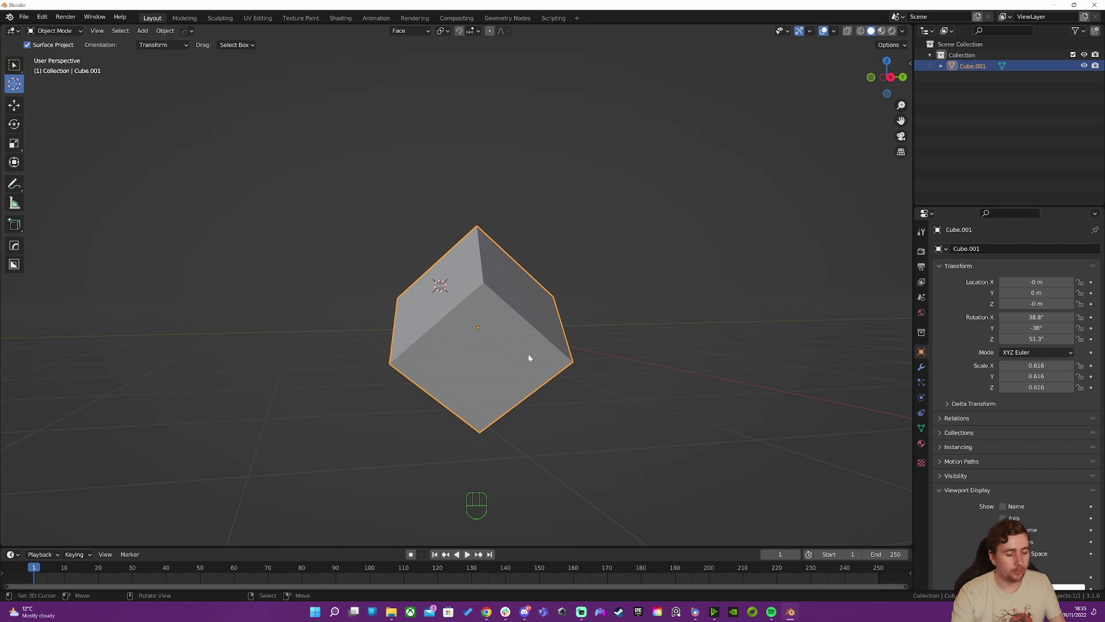
key(alt+r)
middle_drag(508, 292, 629, 351)
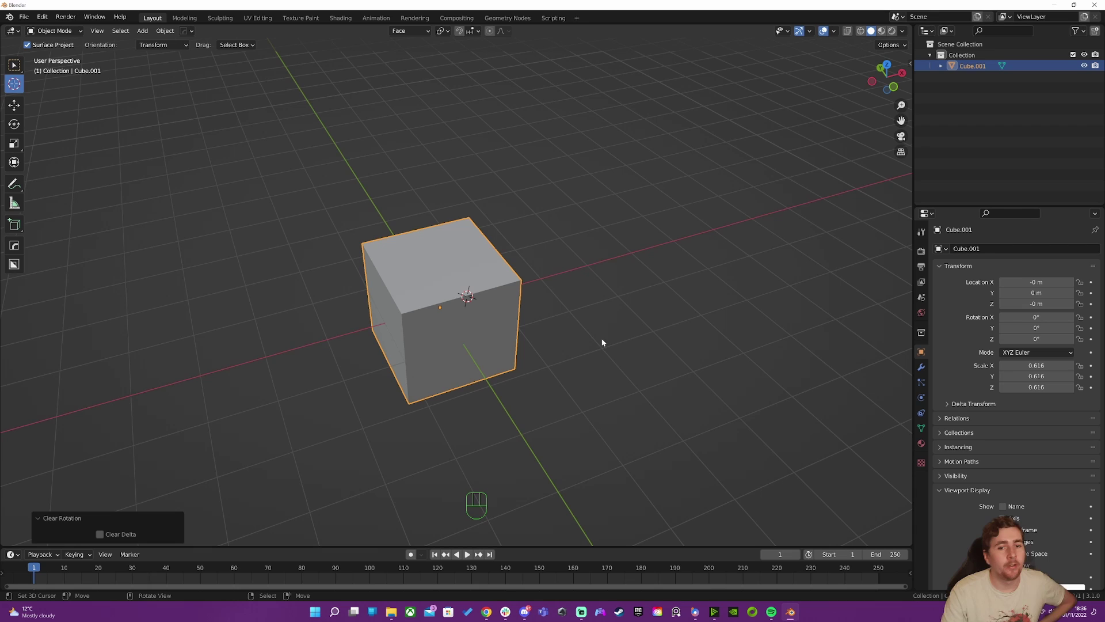
- Delete the cube and undo it, then freely rotate all its geometry in Edit Mode
key(x)
click(542, 236)
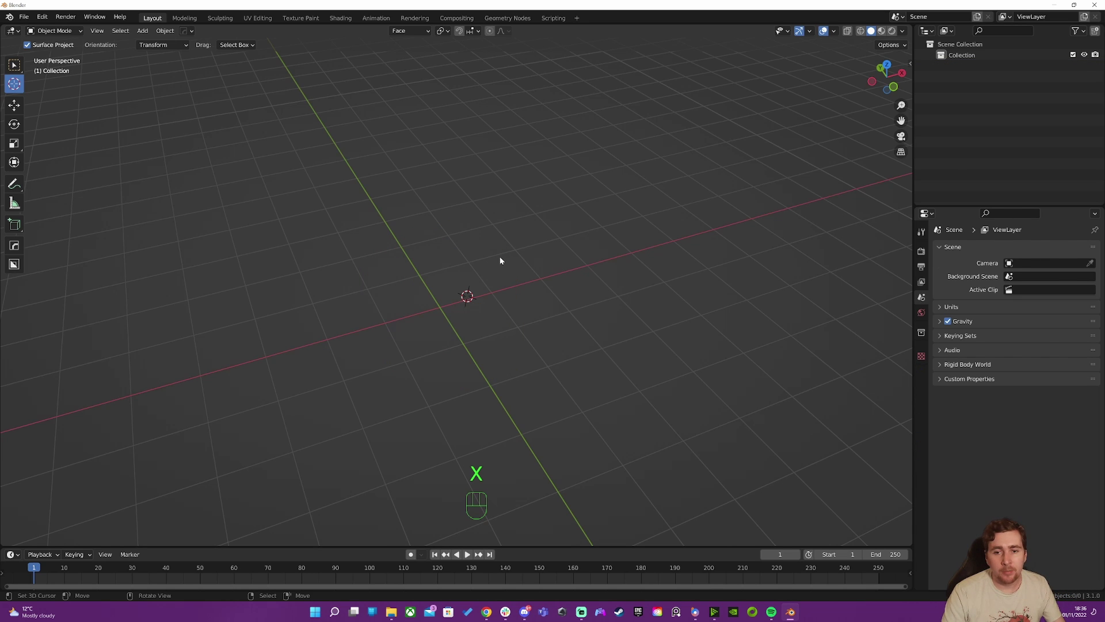
key(ctrl+z)
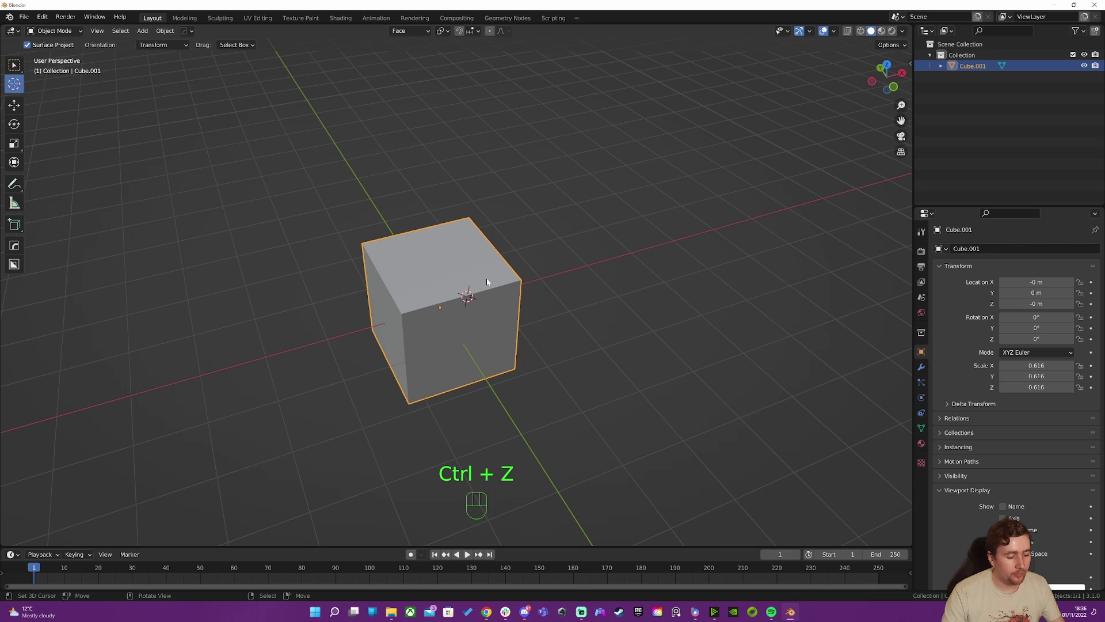
key(Tab)
key(a)
key(r)
key(r)
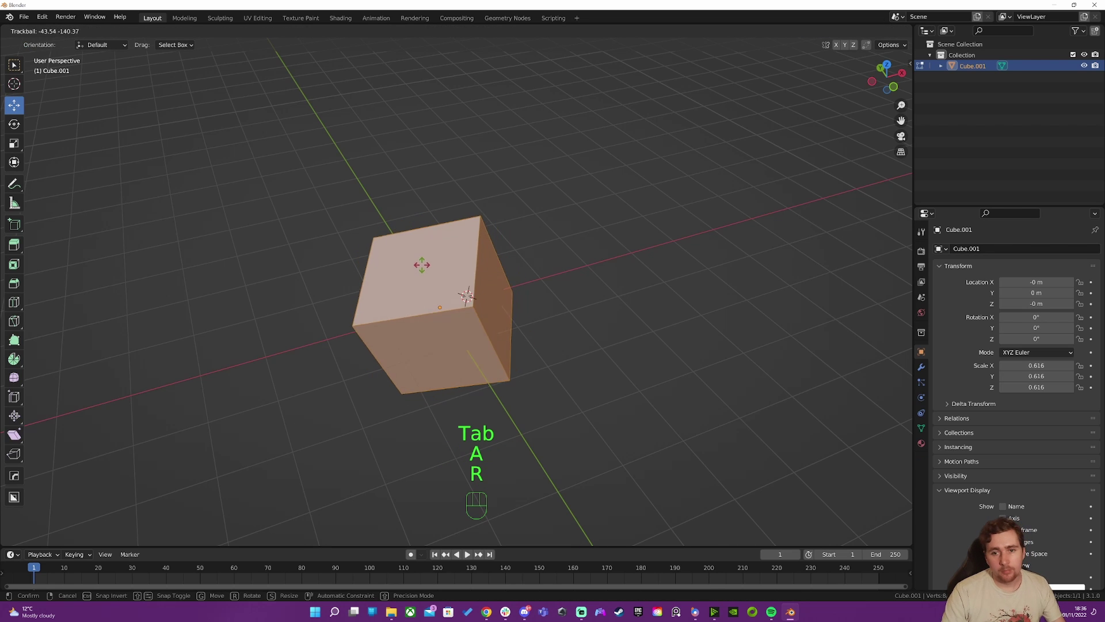
click(508, 298)
key(Tab)
- Set the transform orientation to Global, show the sidebar, and check the 3 Points Align add-on page
click(397, 31)
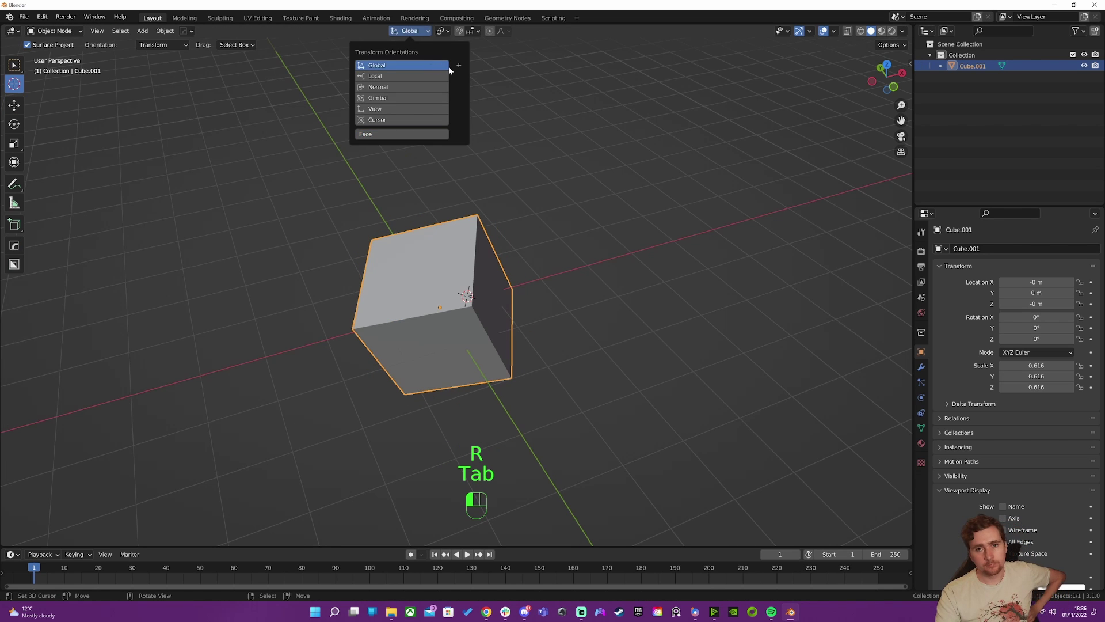
click(443, 67)
key(n)
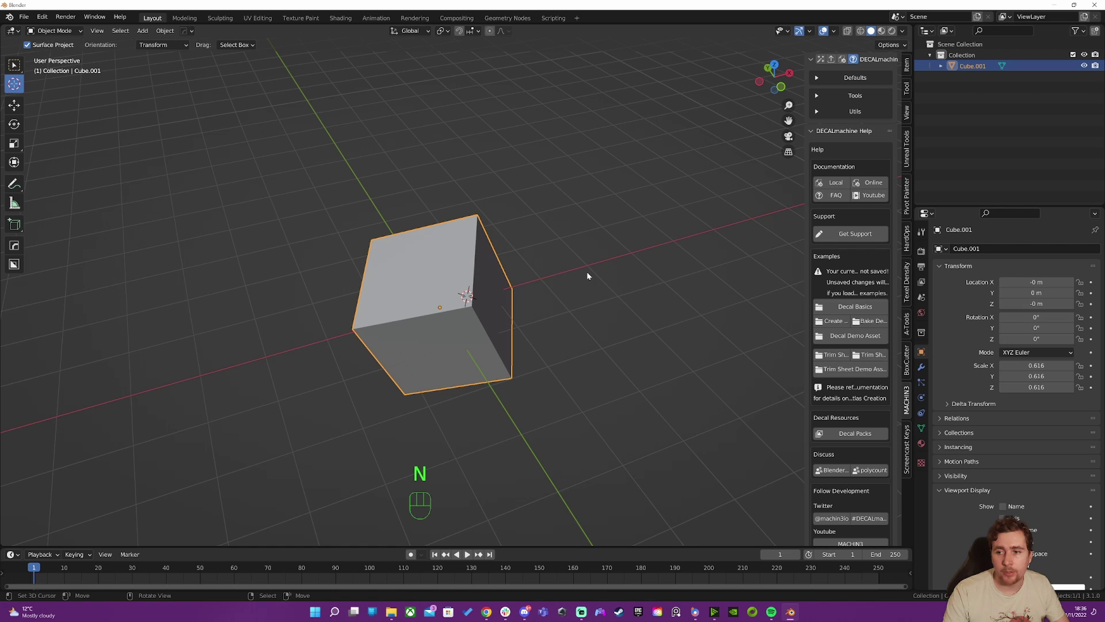
click(531, 564)
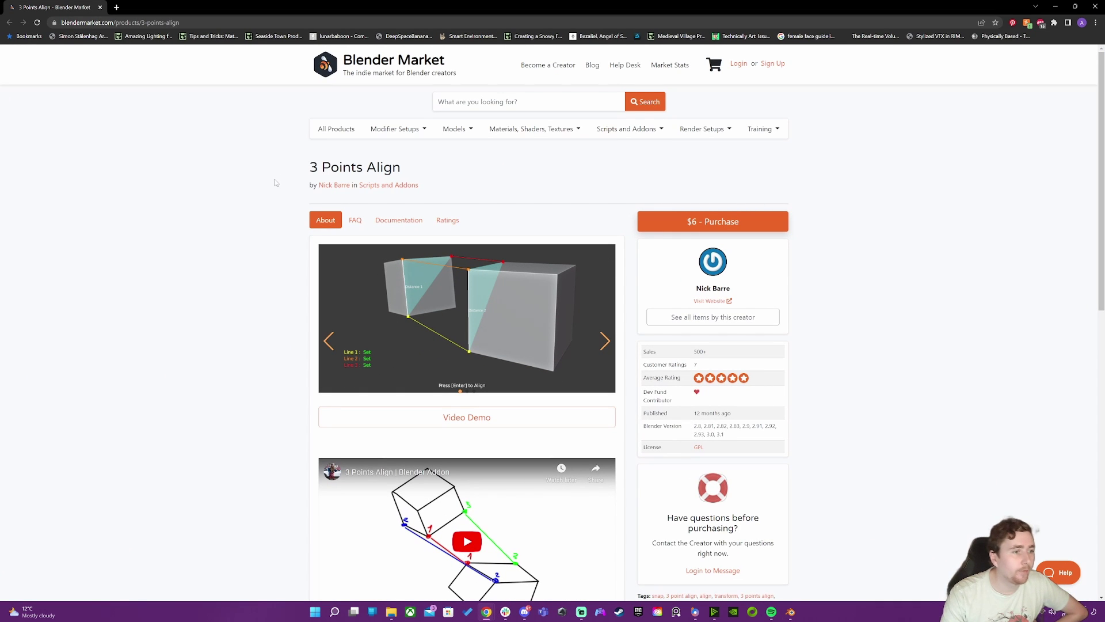
click(1055, 6)
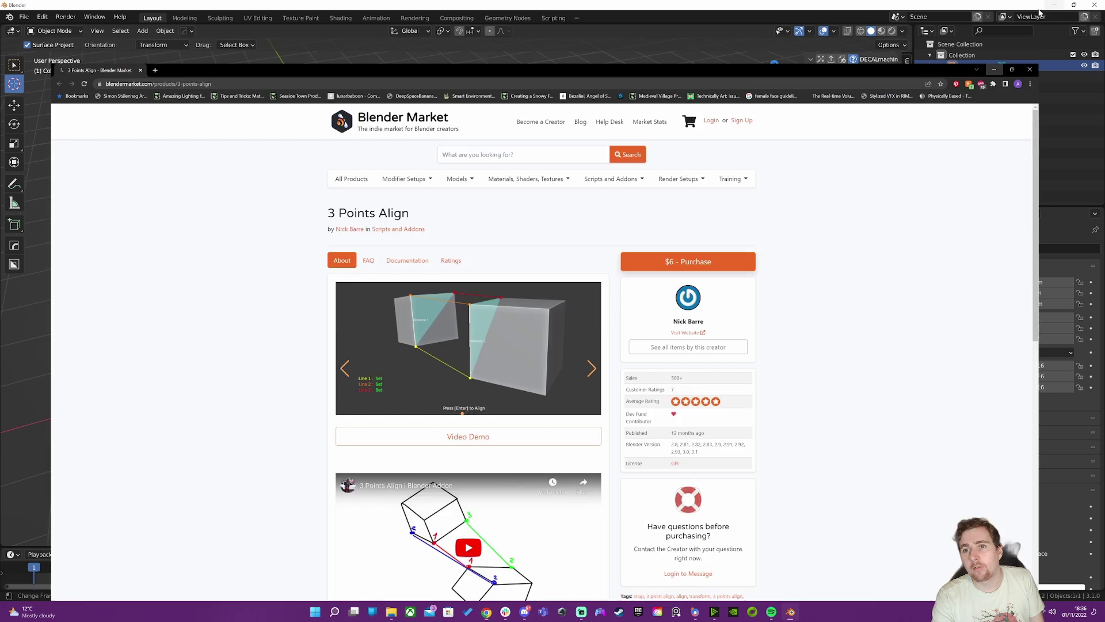
middle_drag(492, 254, 452, 291)
- Add a new unrotated cube, move it beside the tilted cube to X 5.0081 m, and select it
scroll(461, 300, down, 3)
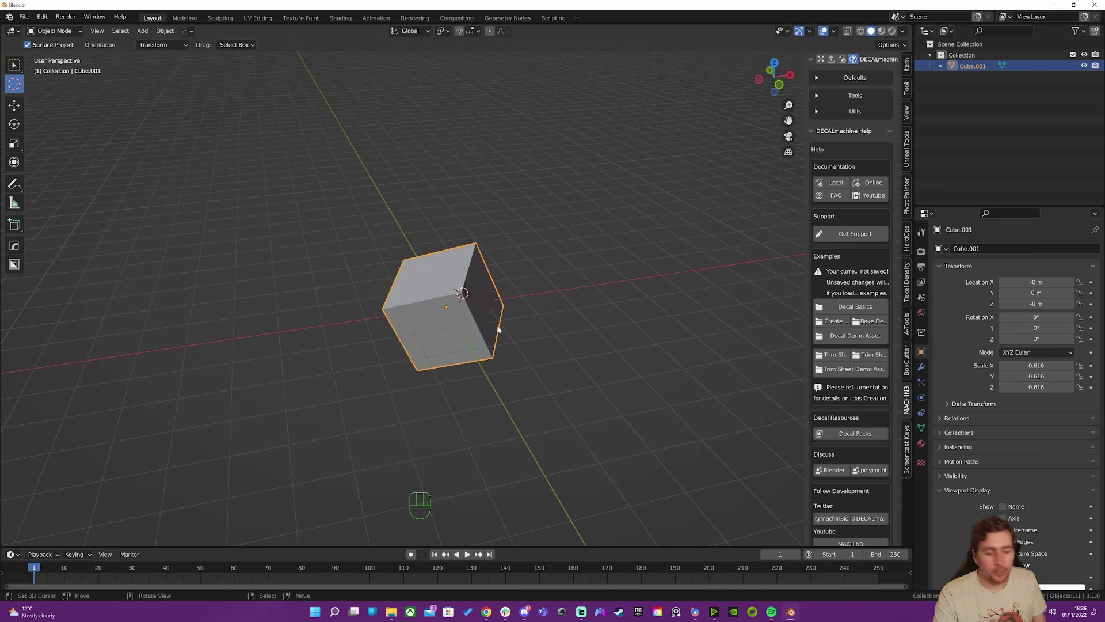
shift+middle_drag(547, 322, 518, 298)
key(shift+a)
click(526, 284)
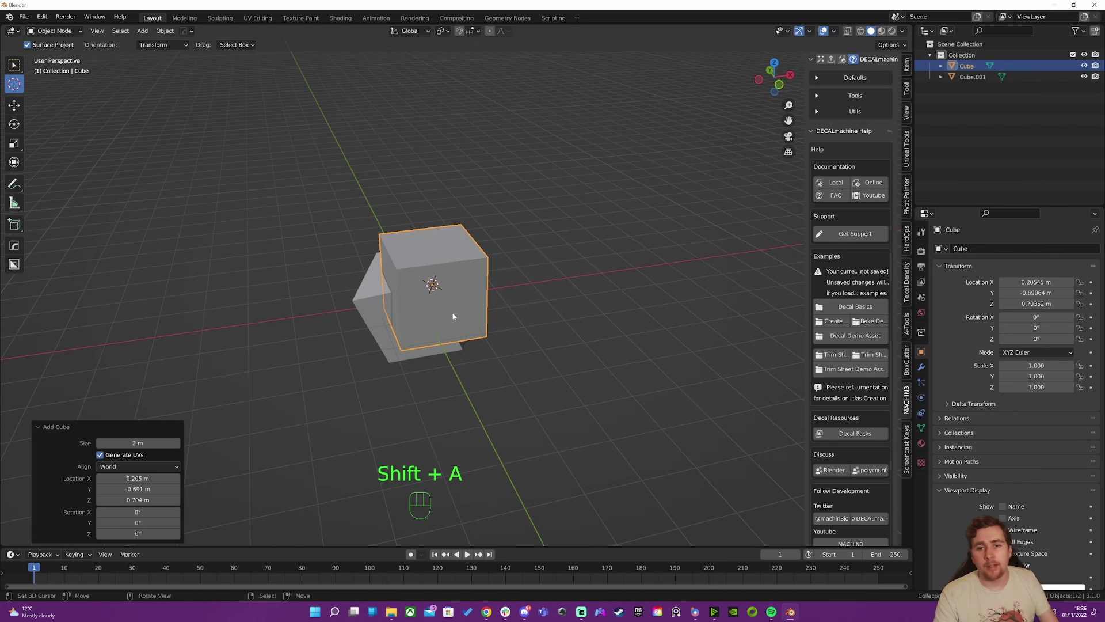
key(g)
key(y)
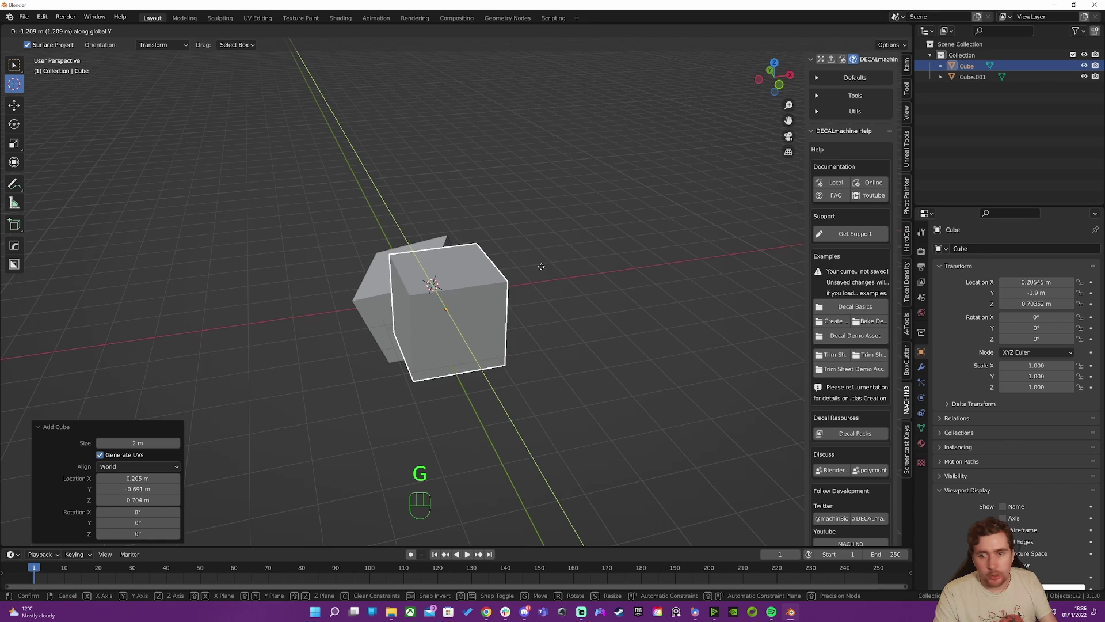
middle_drag(559, 260, 621, 259)
click(586, 257)
key(a)
key(a)
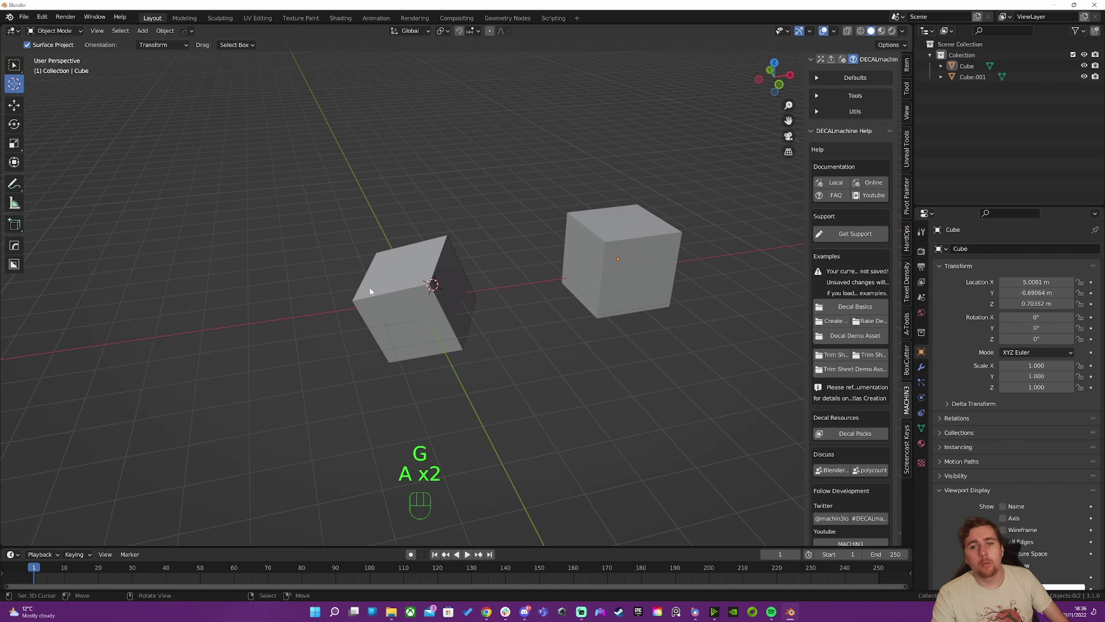
click(623, 240)
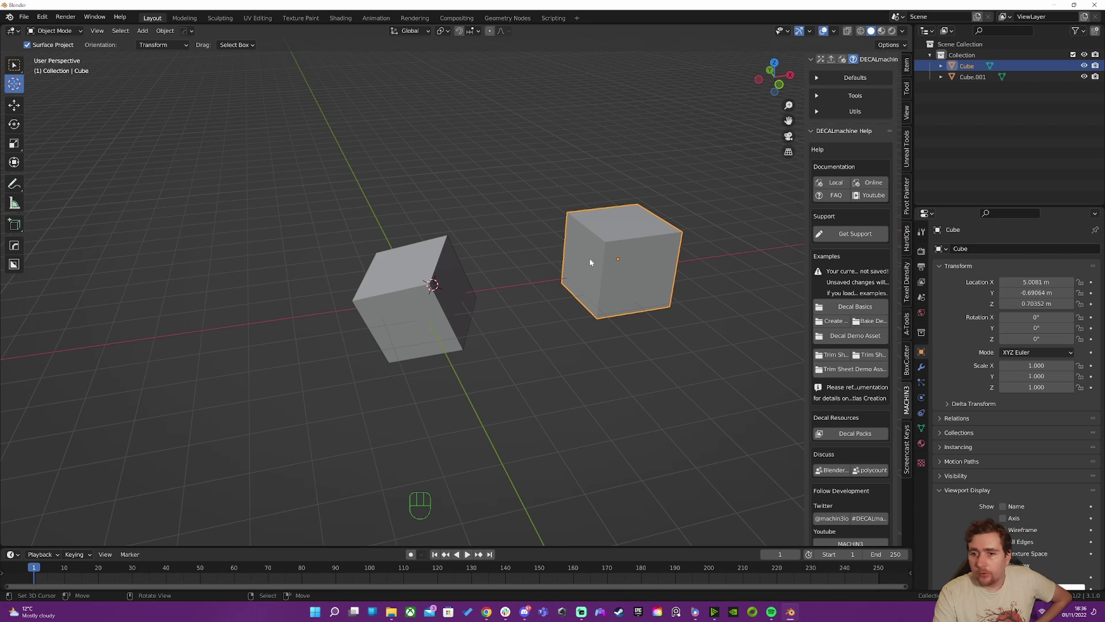
- Select the new cube and the rotated cube, then start 3 Points Align with Alt+T
key(alt+t)
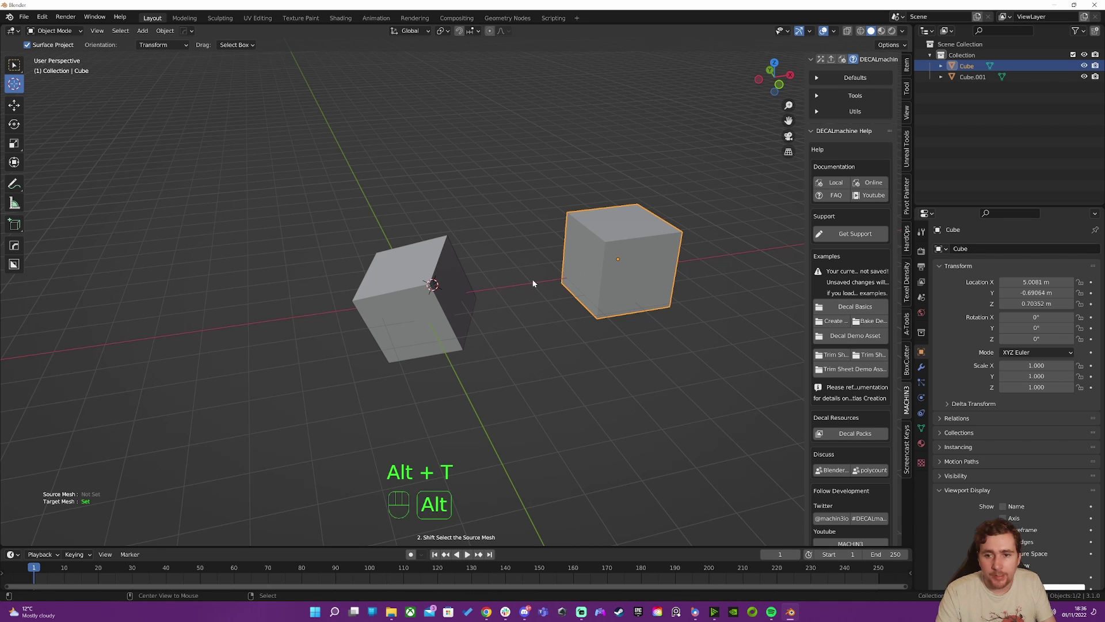
shift+click(425, 300)
shift+click(454, 298)
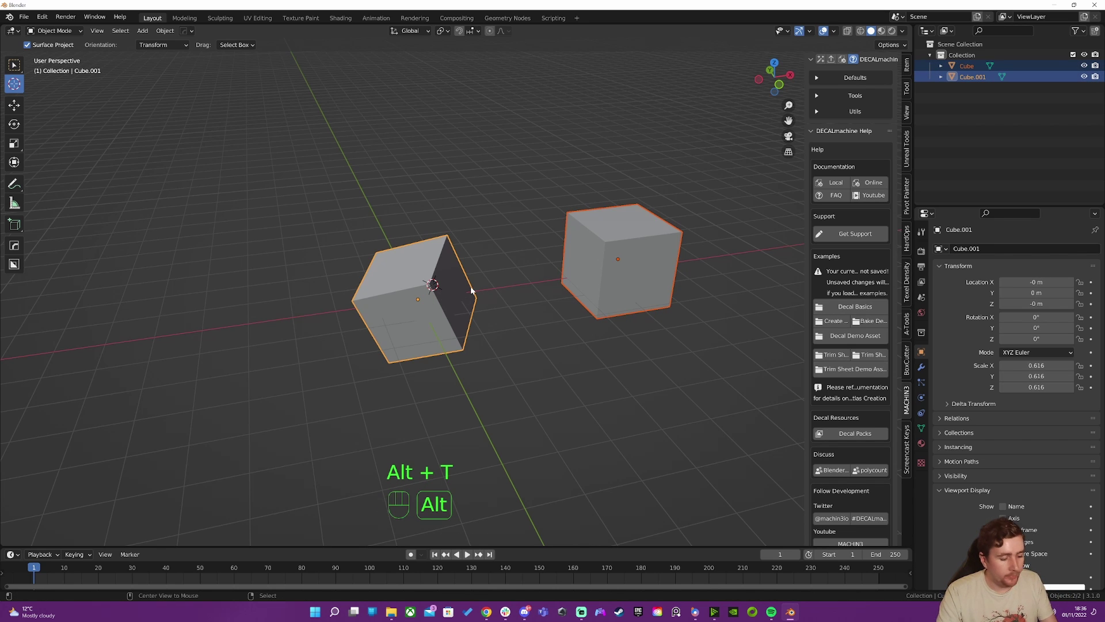
key(alt+t)
- Connect three matching corner pairs between the two cubes as Lines 1–3
click(605, 245)
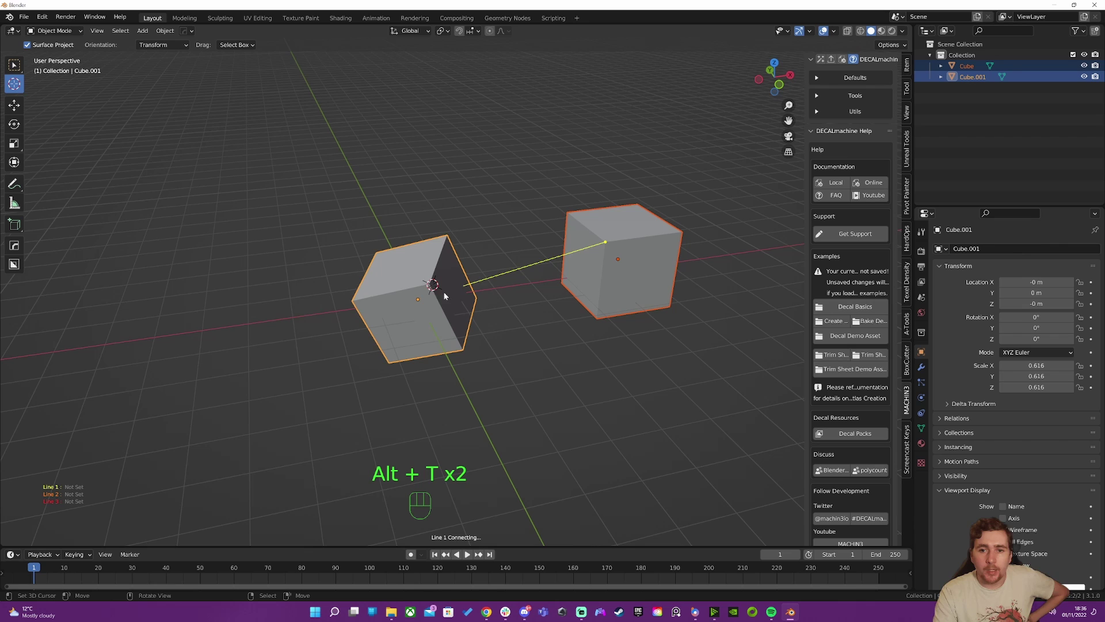
click(431, 284)
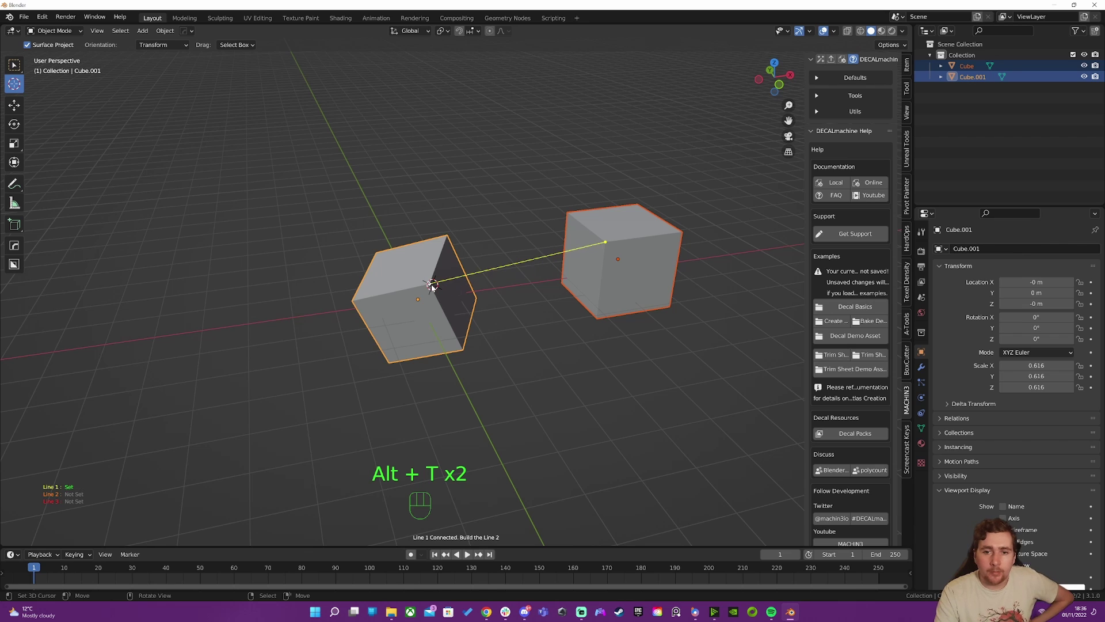
click(568, 214)
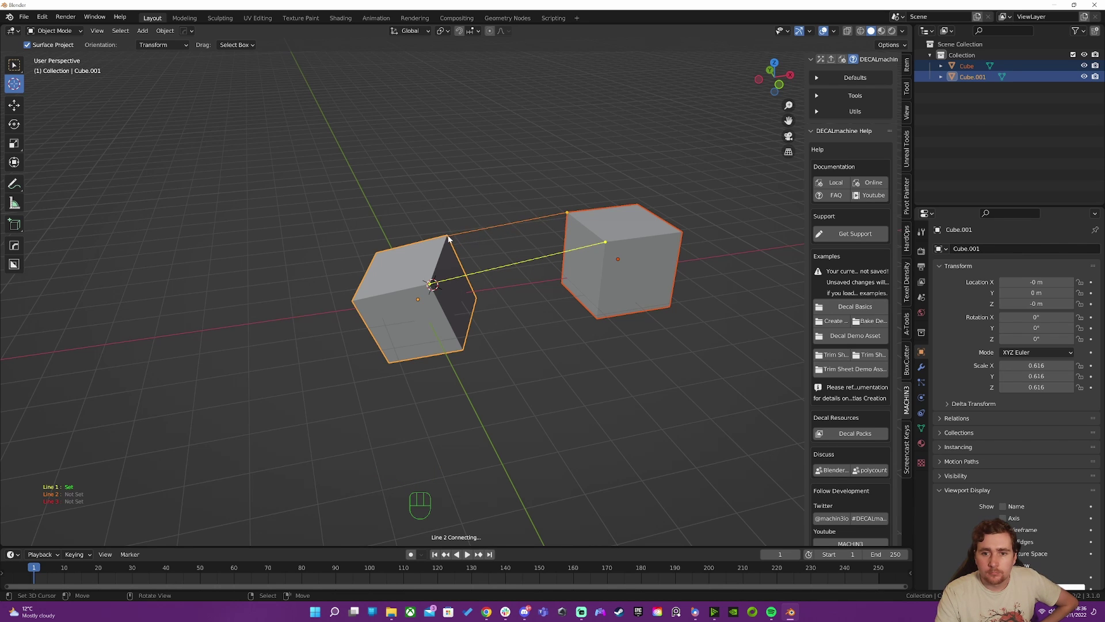
click(447, 236)
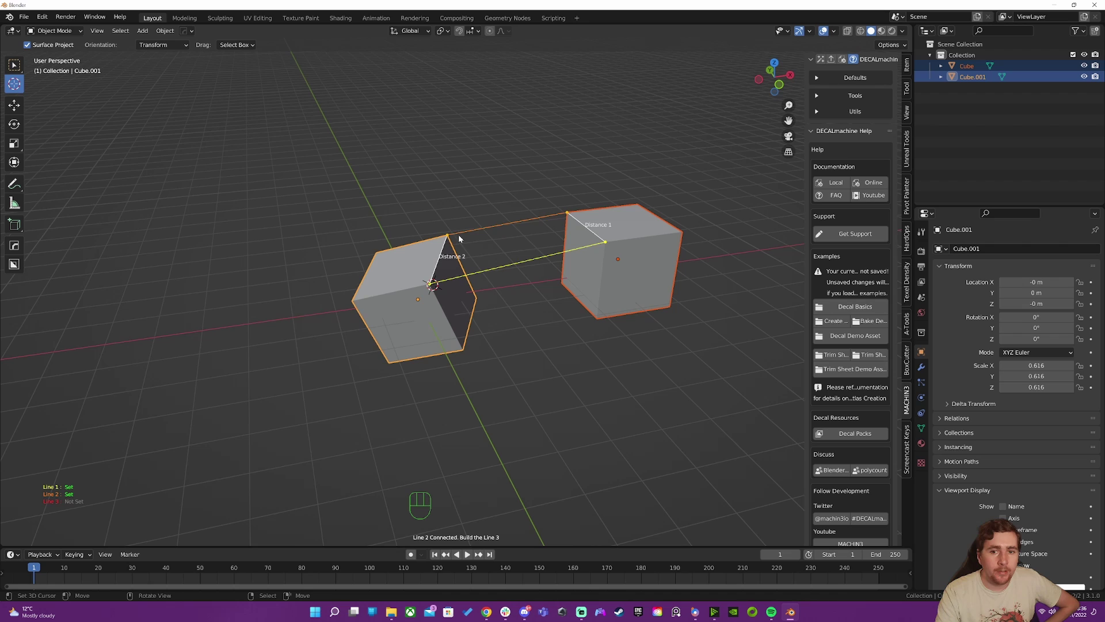
click(561, 282)
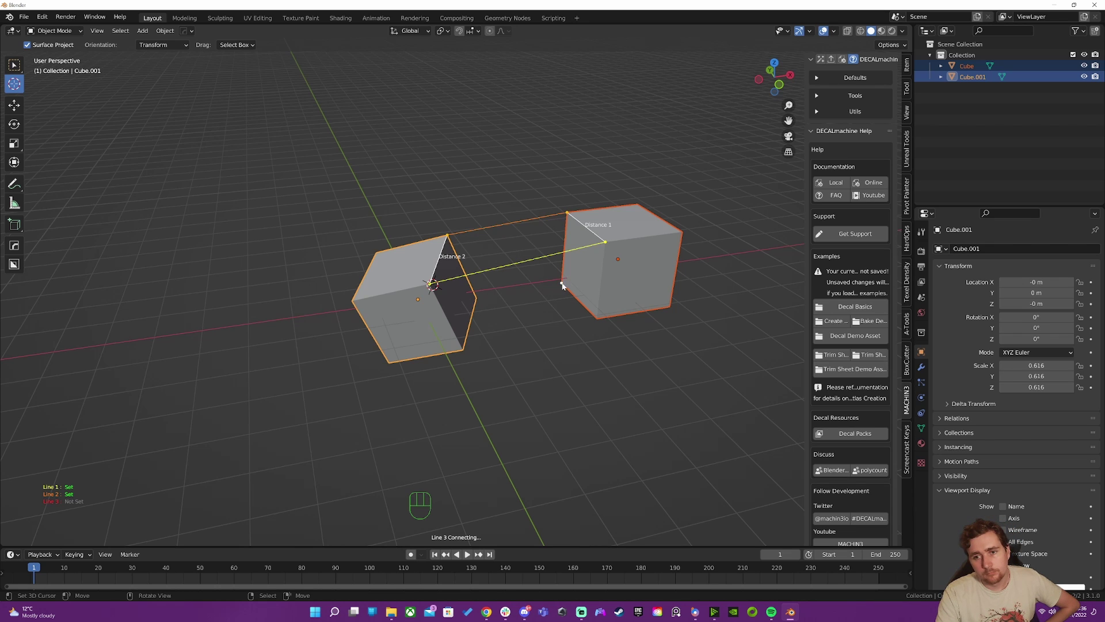
click(477, 299)
- Confirm the alignment and snap the 3D cursor to the rotated cube's centre
key(space)
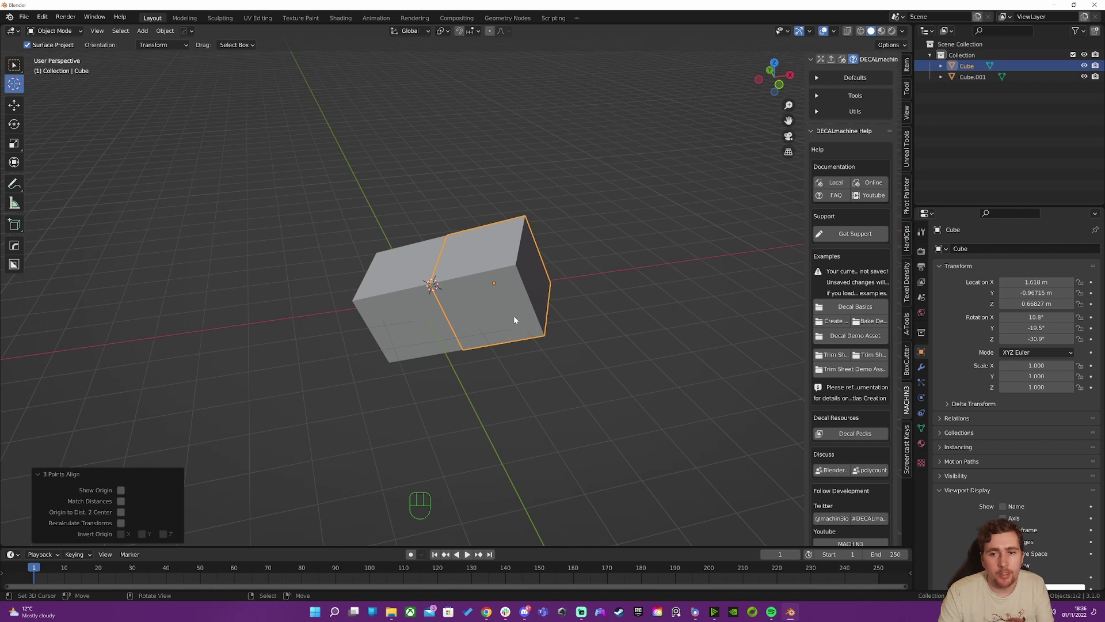
click(485, 276)
click(413, 292)
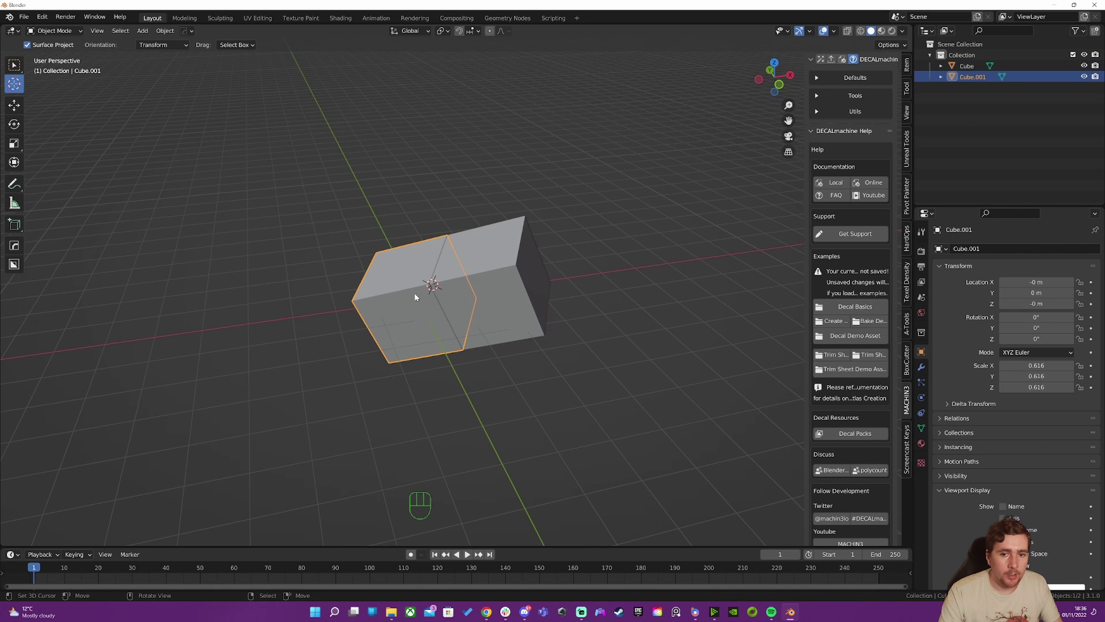
key(shift+s)
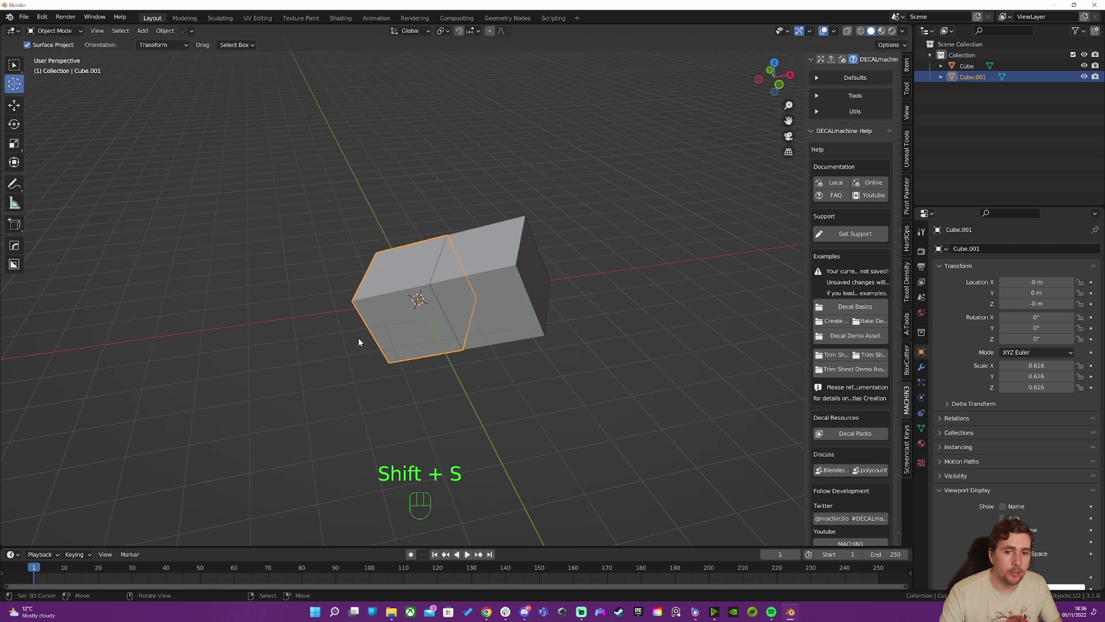
- Set the aligned cube's origin to the 3D cursor, then select both cubes with it active
click(486, 273)
shift+click(417, 299)
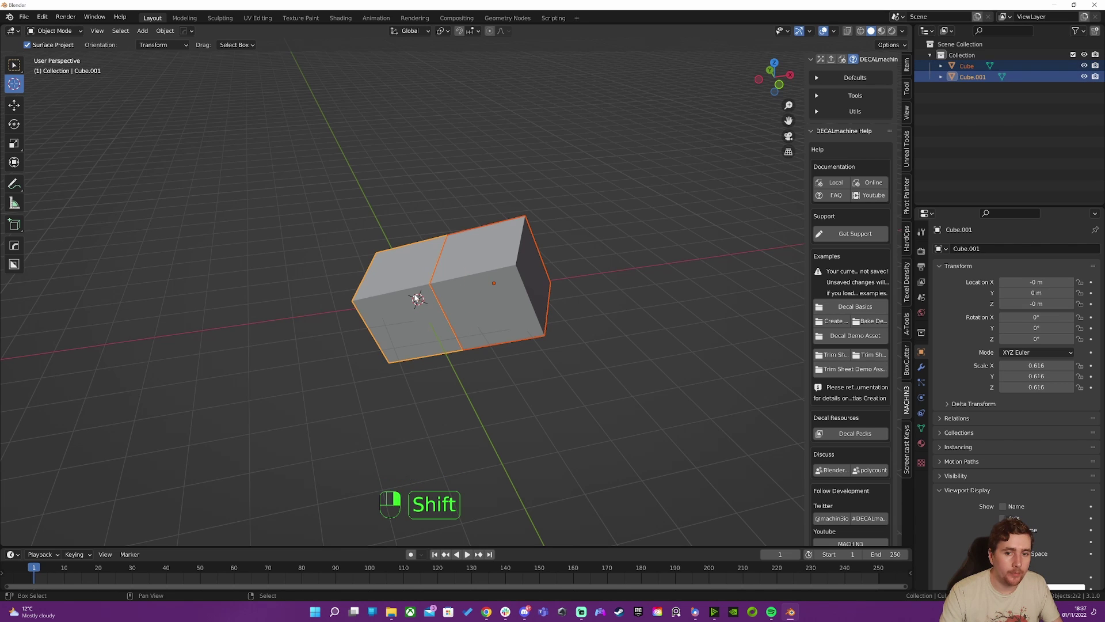
click(490, 274)
key(w)
mouse_move(504, 239)
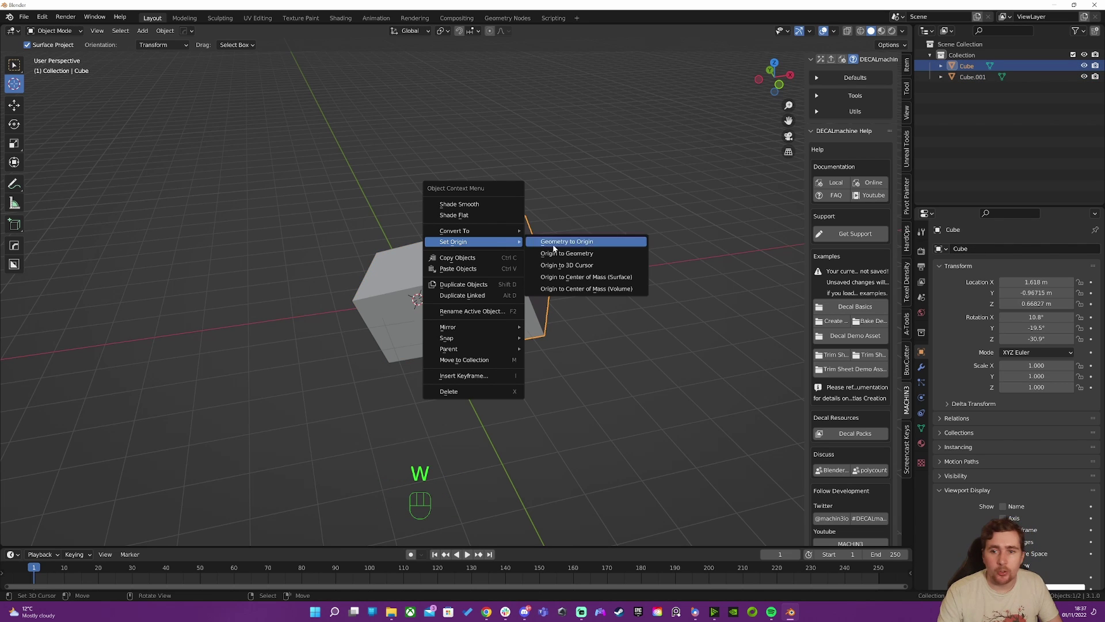
click(593, 262)
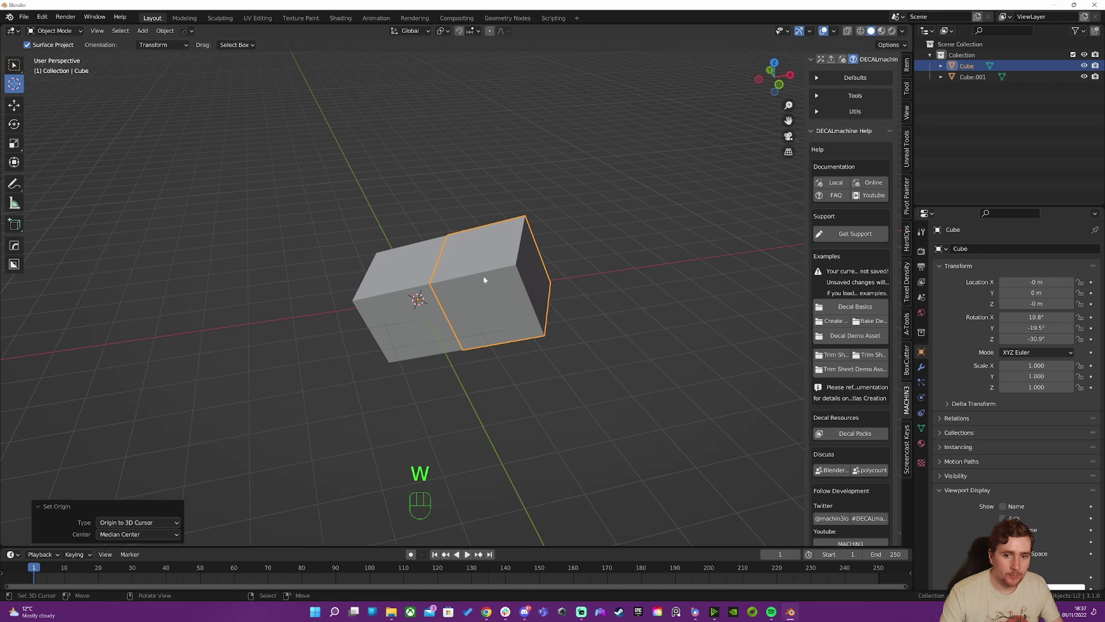
shift+click(419, 289)
shift+click(500, 267)
- Join the cubes, delete the helper cube's vertices in Edit Mode, and clear rotation to 0°
key(ctrl+j)
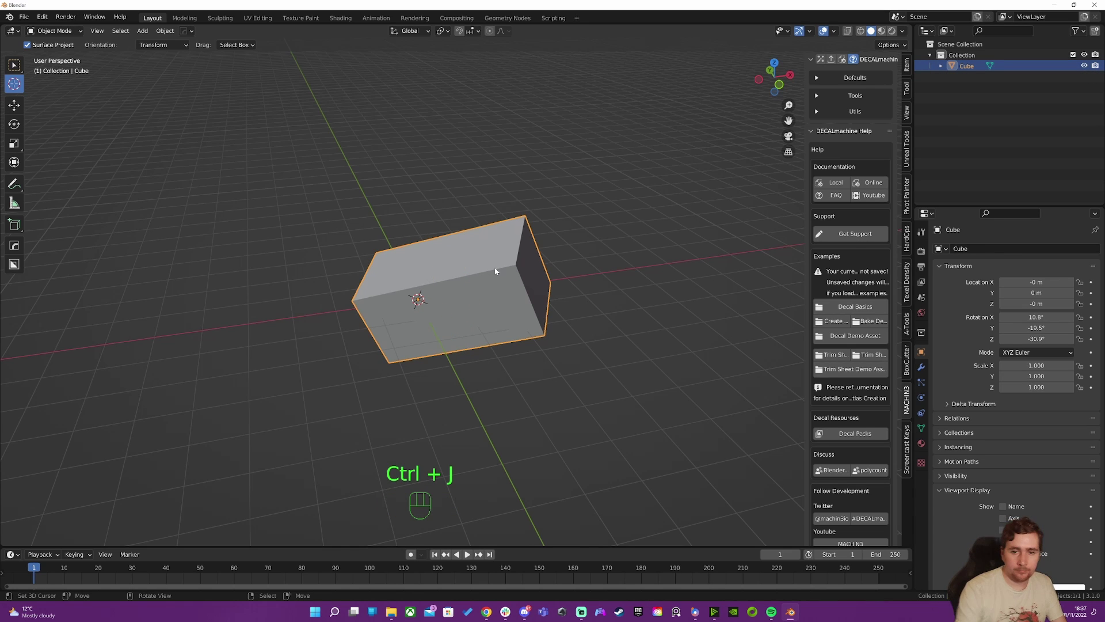
key(Tab)
key(a)
key(a)
key(l)
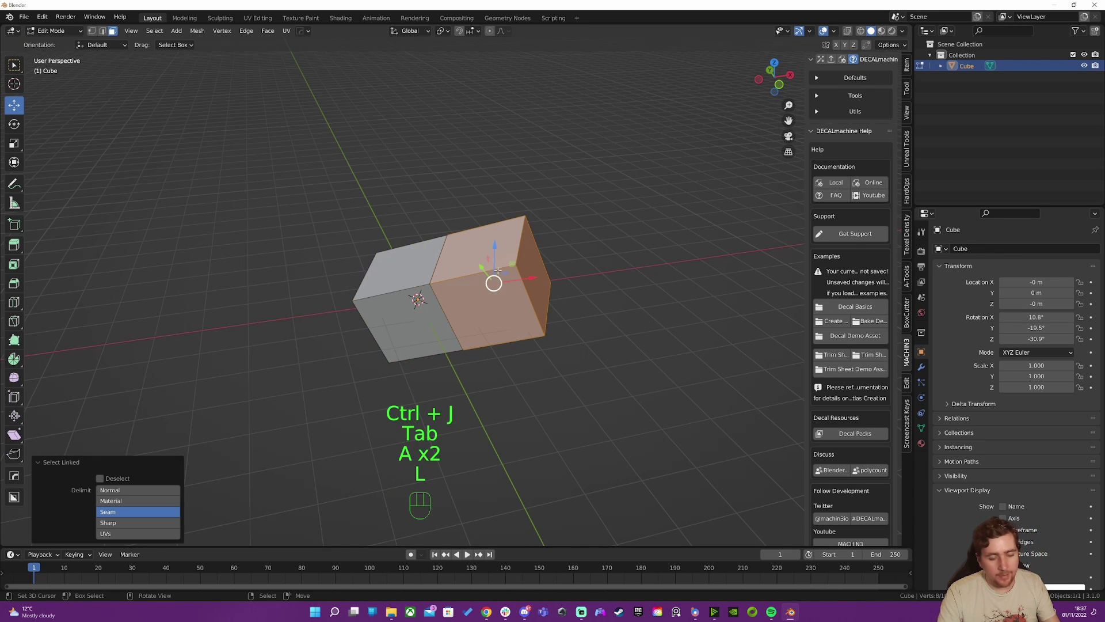
key(x)
click(502, 266)
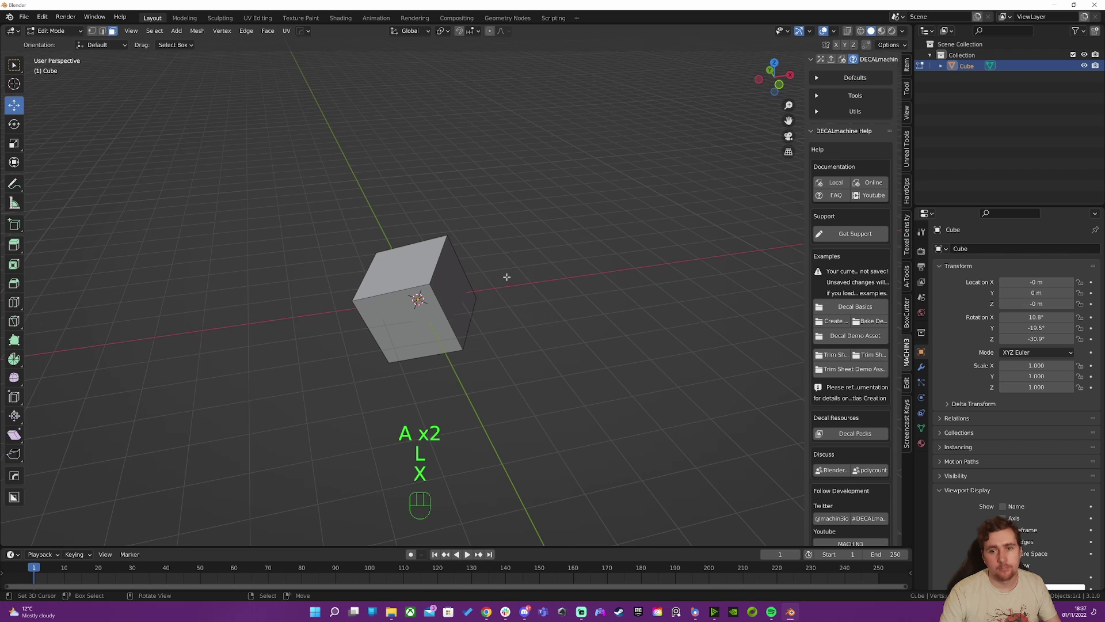
key(Tab)
key(alt+r)
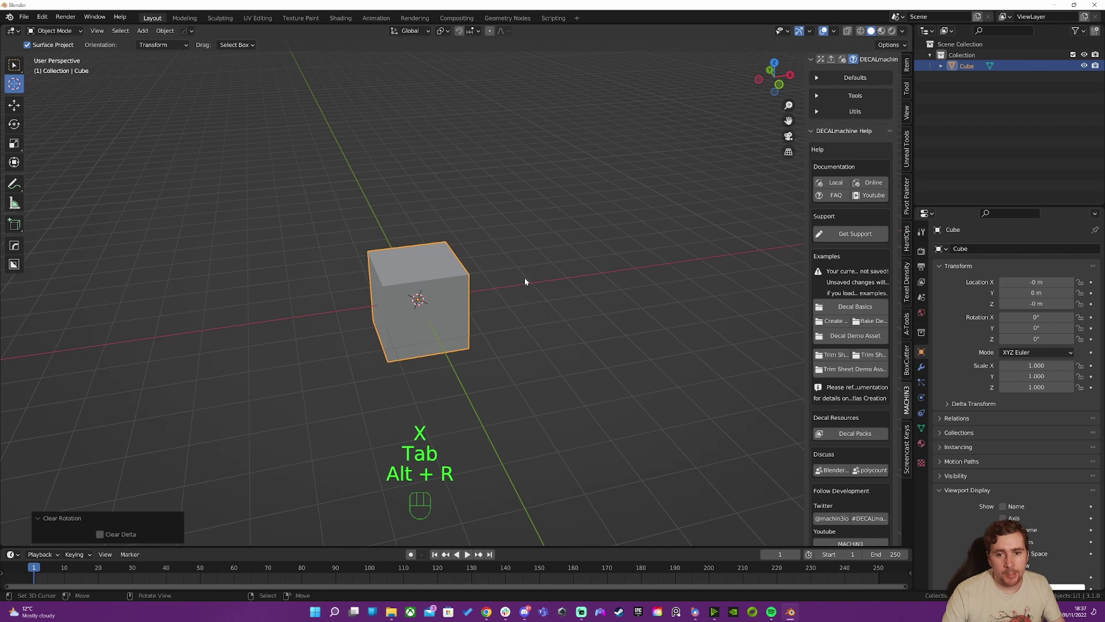
middle_drag(526, 279, 468, 270)
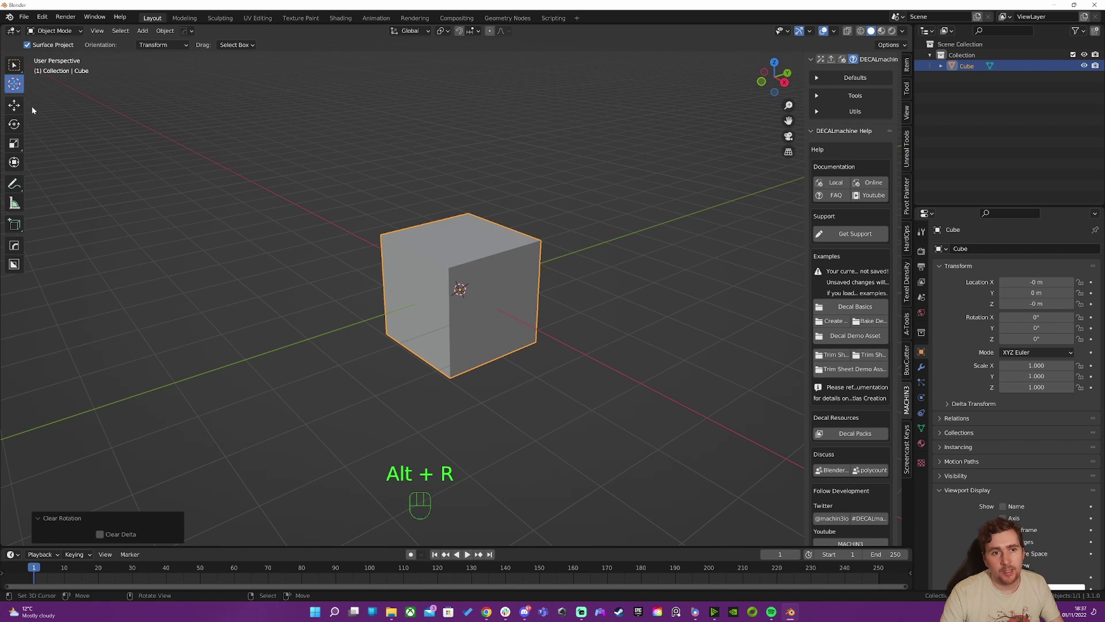
- Activate the Move tool and orbit and zoom to check the cube sits square to the world axes
click(14, 104)
middle_drag(56, 127, 537, 341)
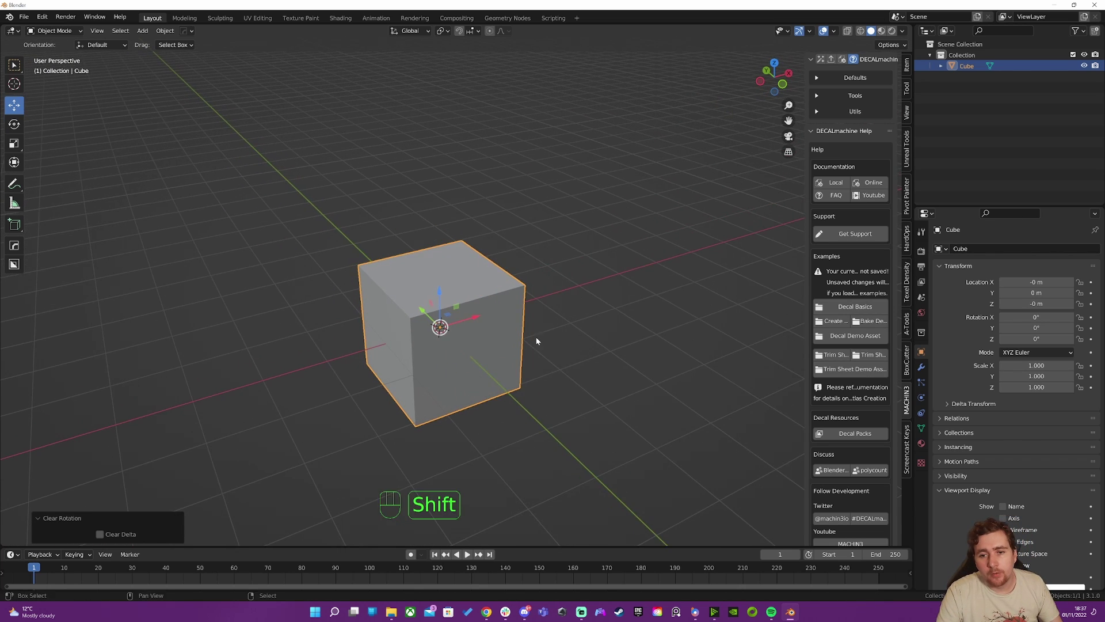
scroll(558, 324, up, 2)
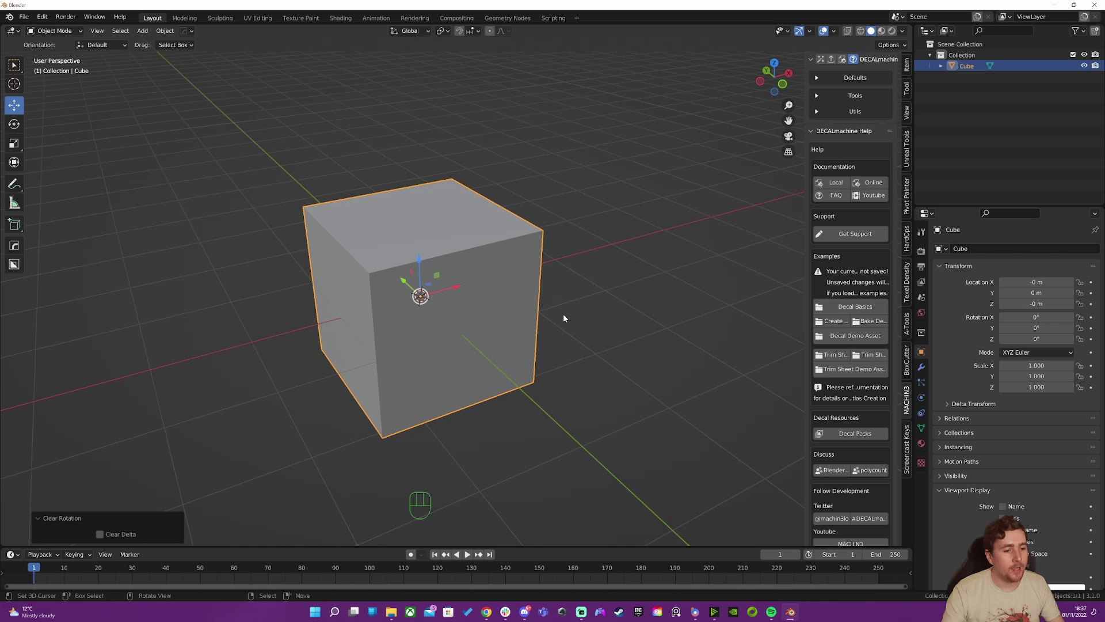